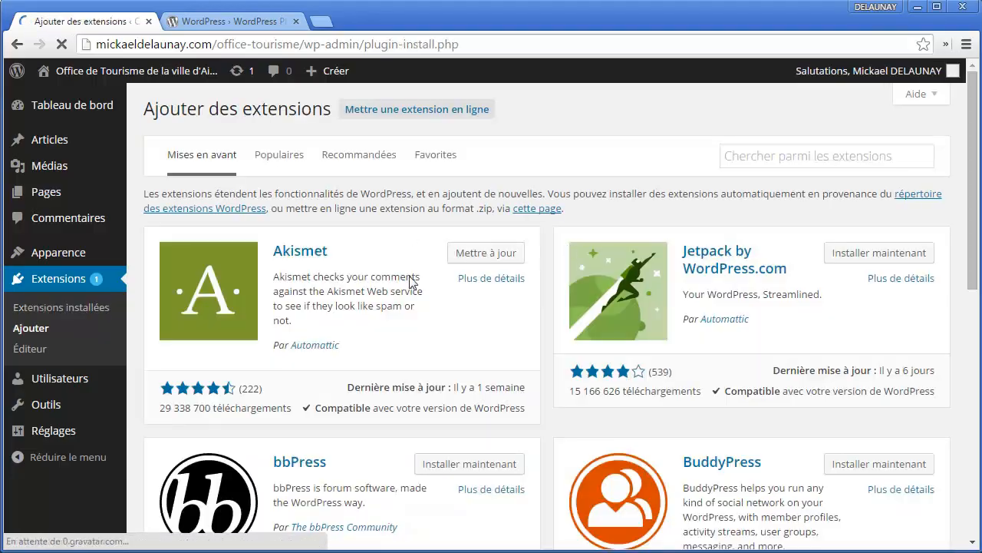
Step: Search the site's installable extensions for "newsletter" and browse the matching plugins
scroll(421, 317, "down", 1)
scroll(421, 317, "down", 7)
scroll(561, 430, "up", 9)
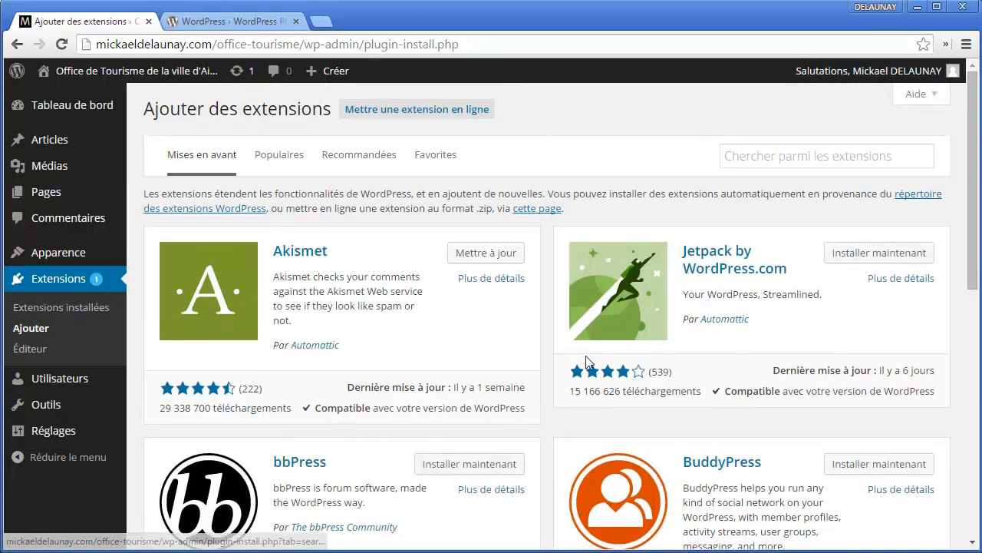
left_click(748, 157)
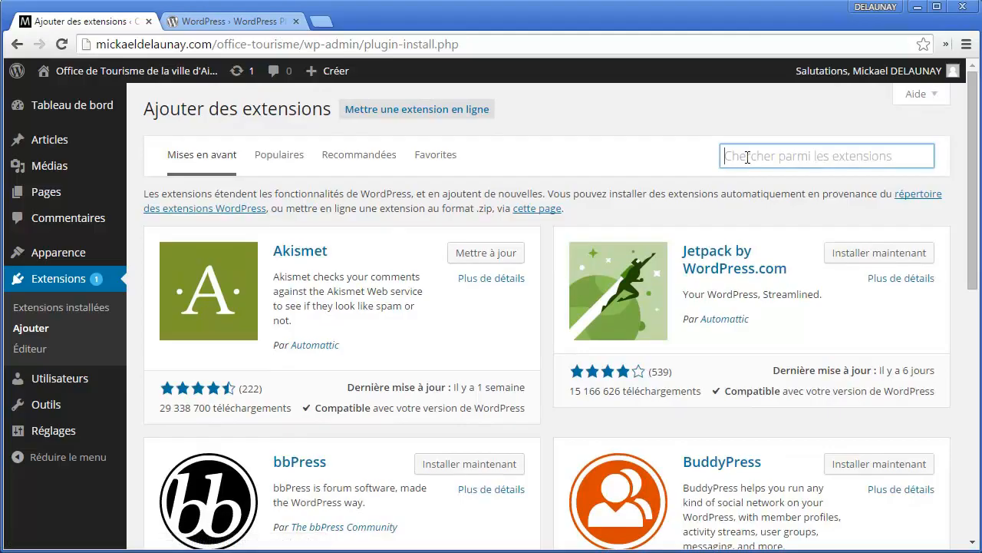
type("newsl")
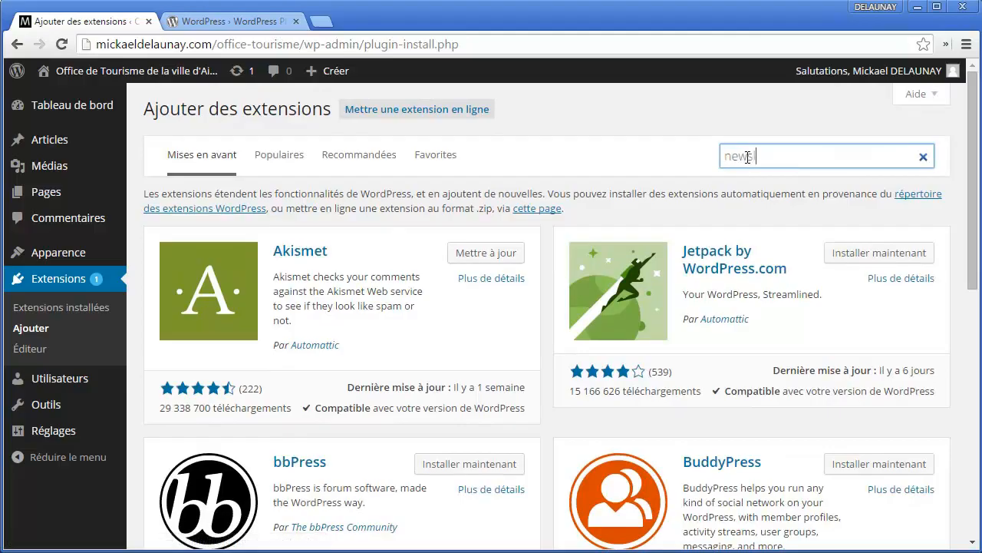
key("Return")
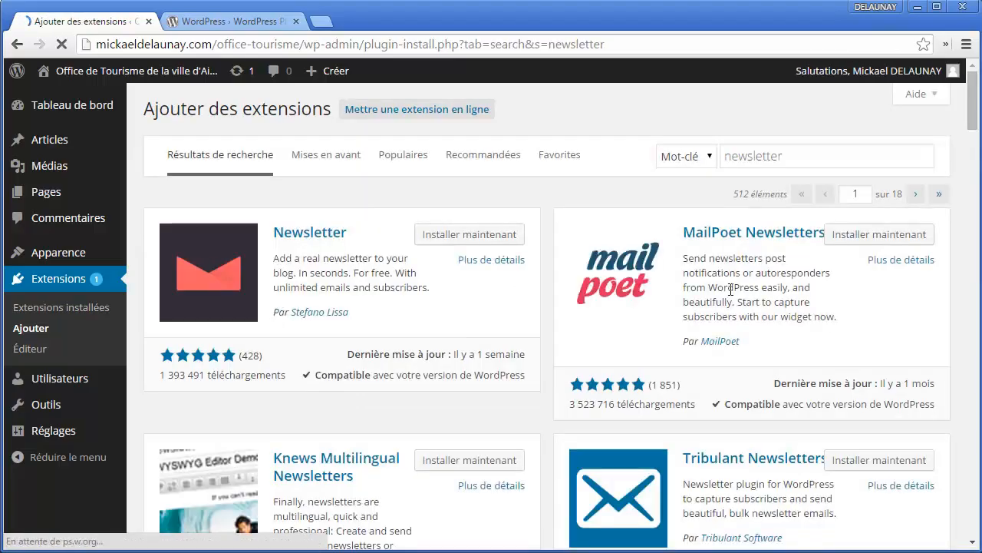
scroll(714, 314, "down", 2)
scroll(307, 376, "down", 2)
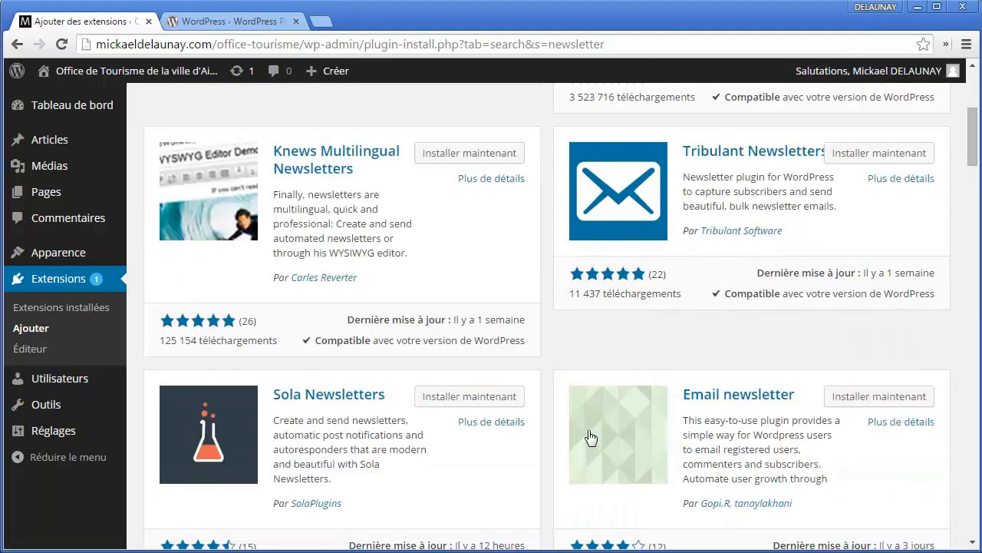
scroll(591, 438, "down", 10)
scroll(553, 423, "down", 4)
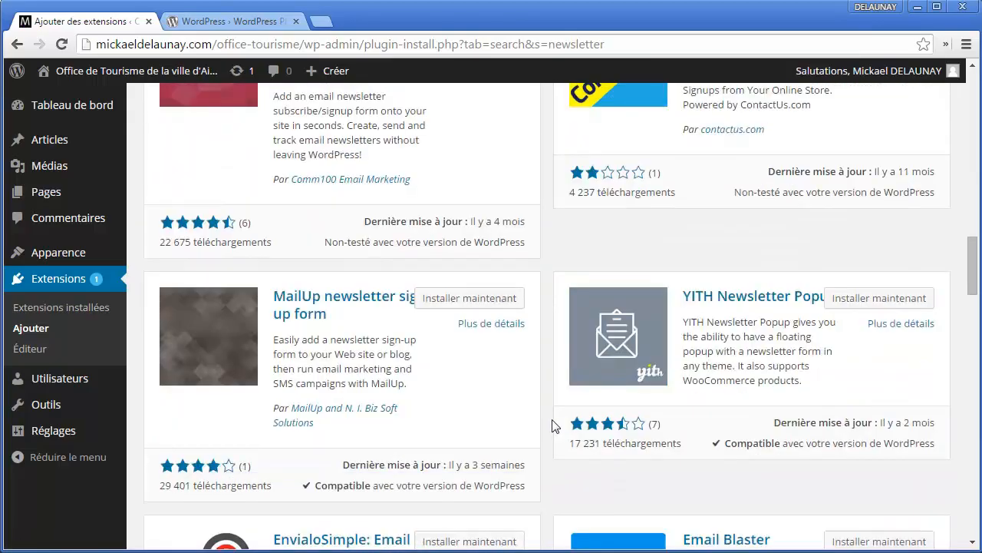
scroll(407, 169, "up", 5)
Step: Switch to the WordPress.org Plugin Directory and search it for "newsletter"
left_click(259, 27)
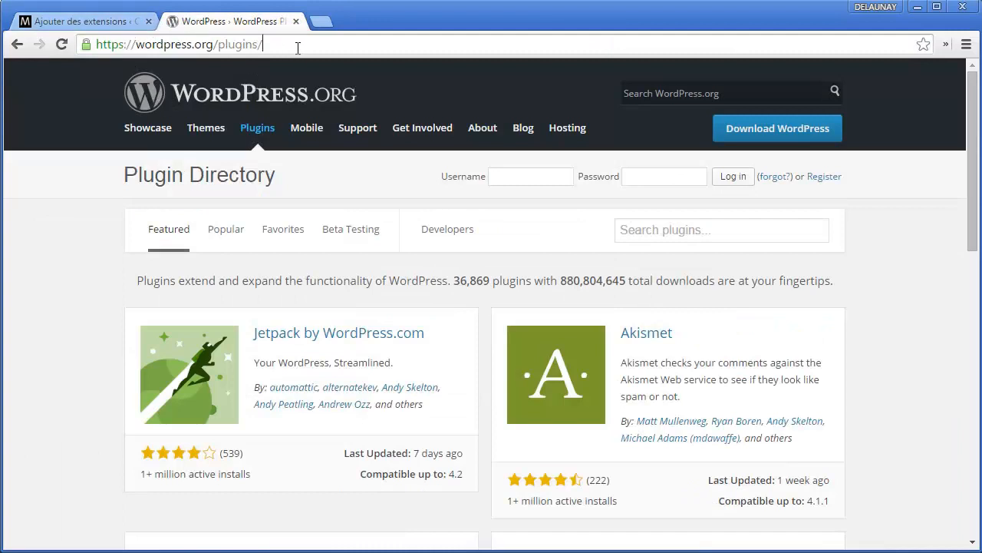
left_click_drag(298, 47, 97, 42)
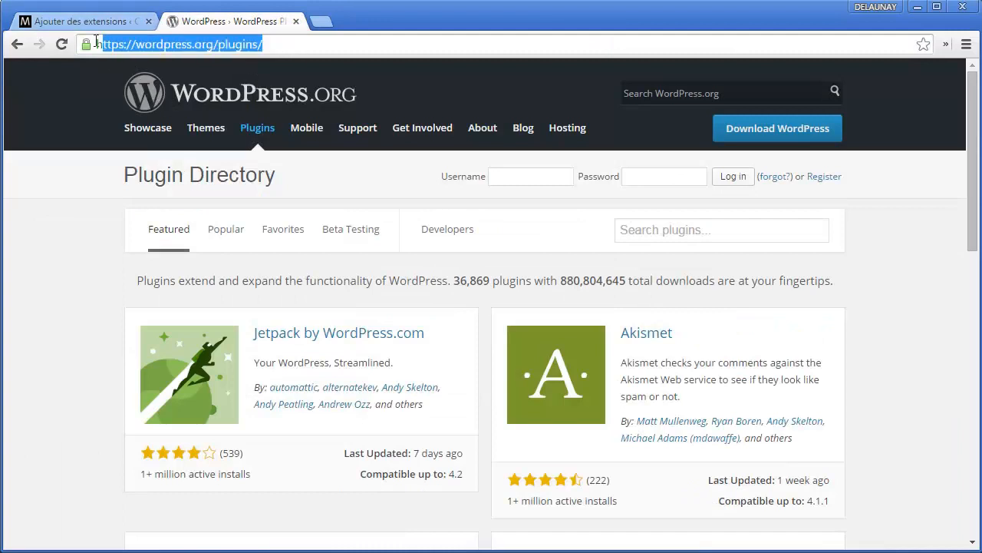
left_click(158, 43)
left_click_drag(256, 48, 95, 60)
left_click(661, 221)
type("newsle")
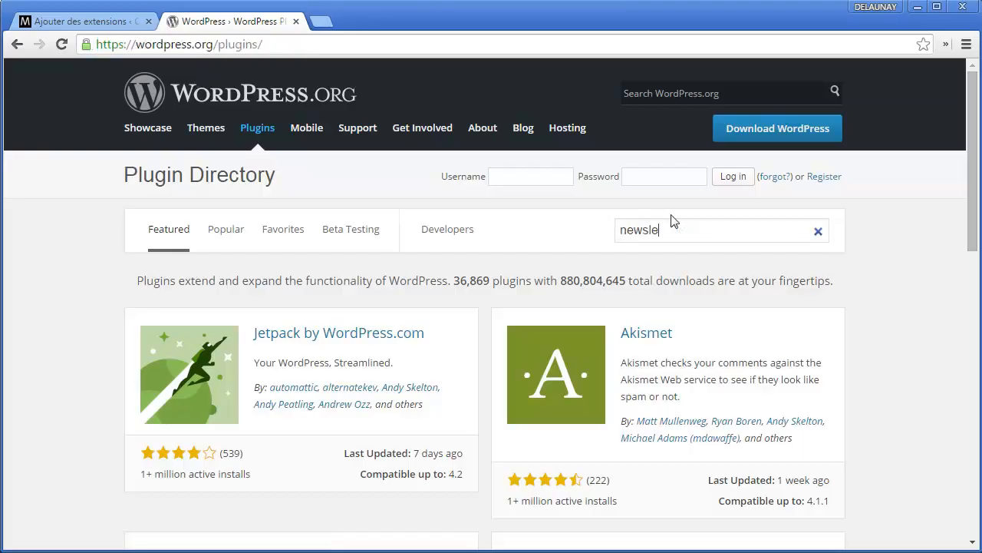
key("Return")
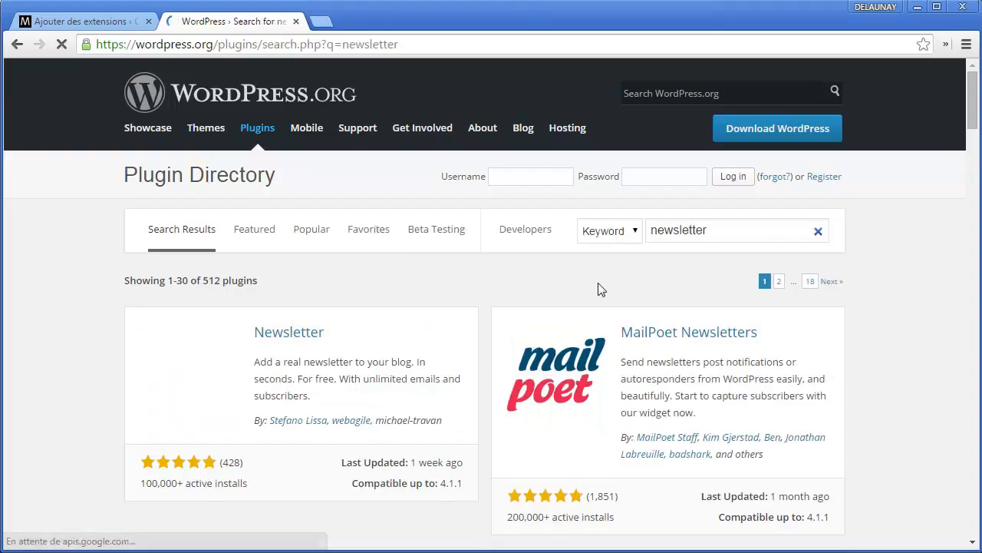
Step: Open the MailPoet Newsletters plugin page, review its description and ratings, and download version 2.6.15
scroll(603, 323, "down", 1)
left_click(653, 259)
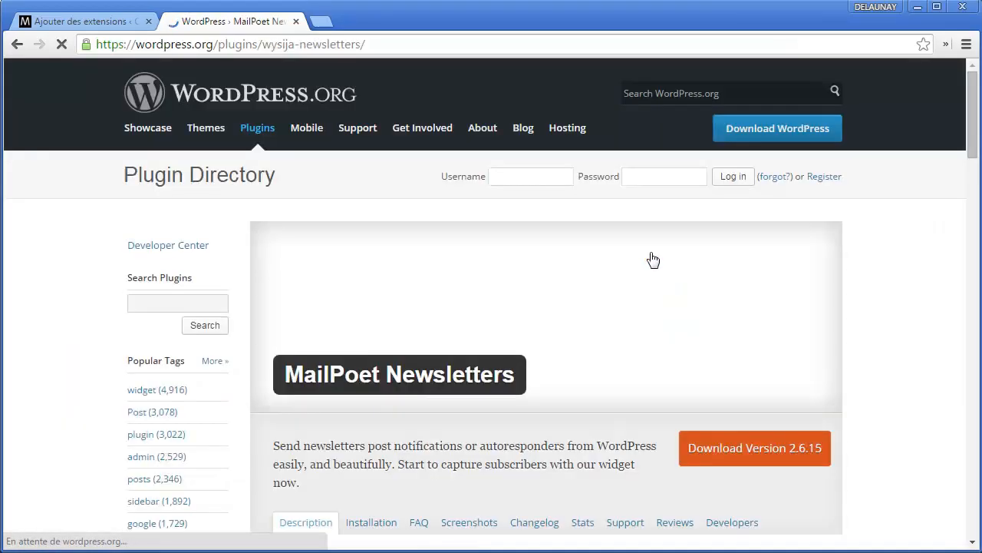
scroll(387, 228, "down", 5)
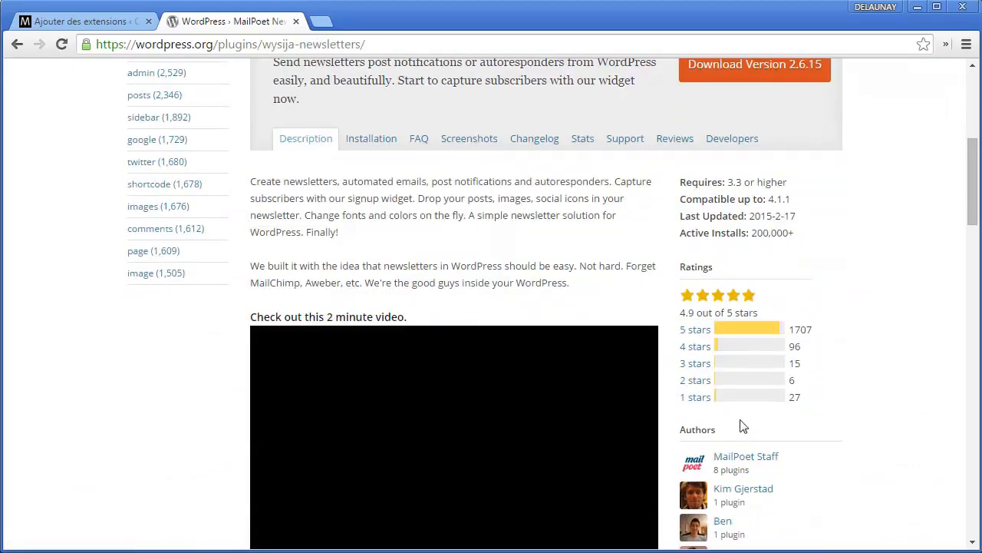
scroll(742, 435, "up", 3)
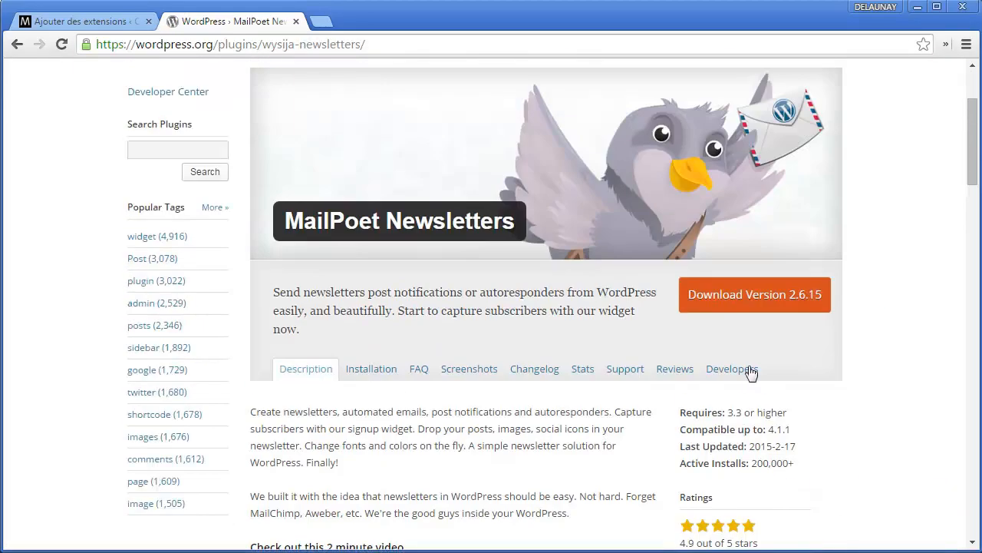
left_click(755, 298)
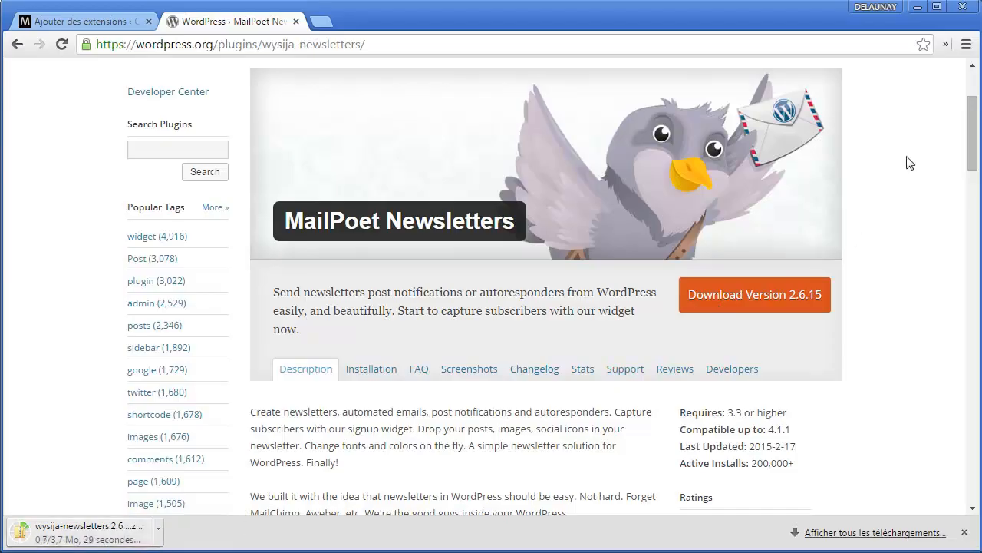
left_click(113, 20)
scroll(490, 314, "up", 10)
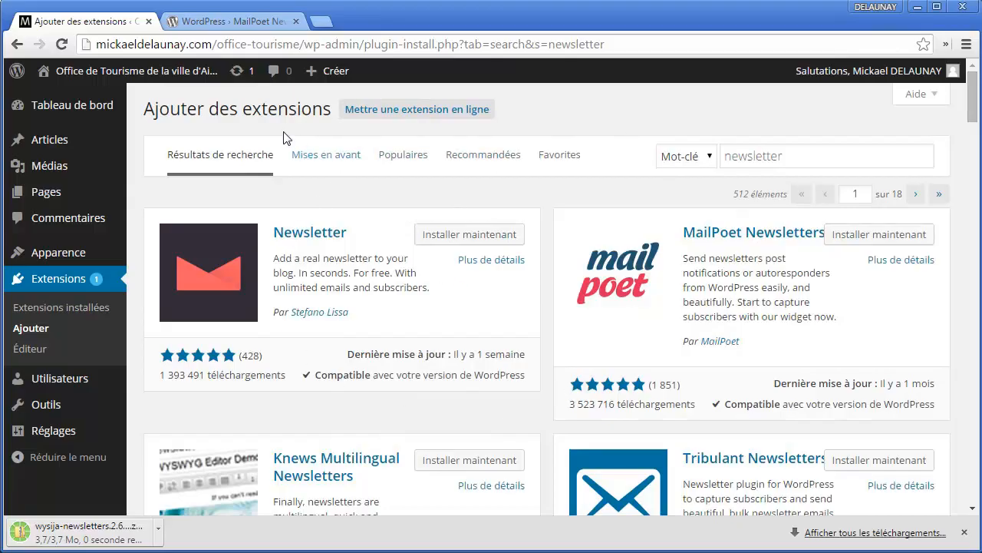
left_click(230, 21)
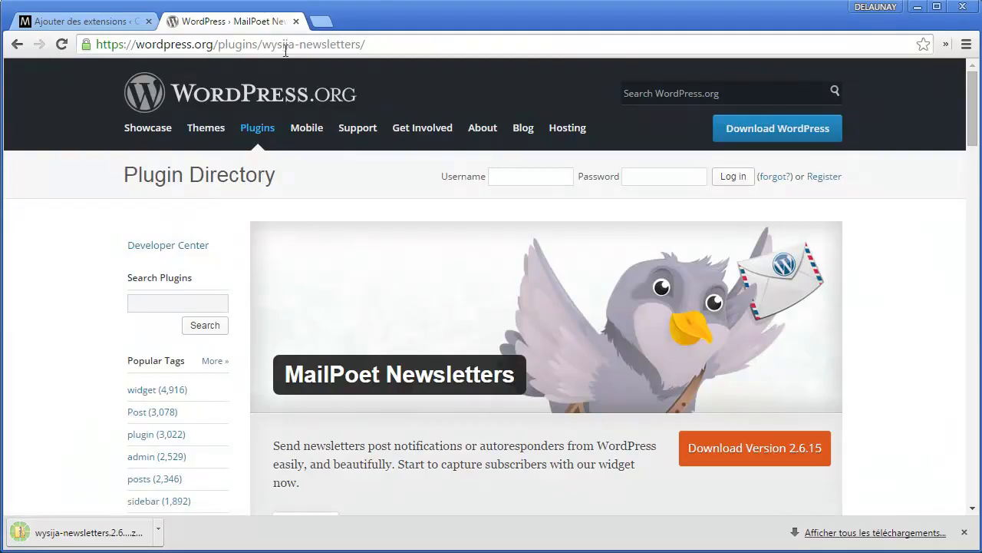
left_click_drag(116, 169, 272, 172)
left_click(299, 169)
Step: Copy the downloaded wysija-newsletters.2.6.15.zip into the WordPress folder on drive C: and inspect its file name
left_click_drag(65, 518, 390, 325)
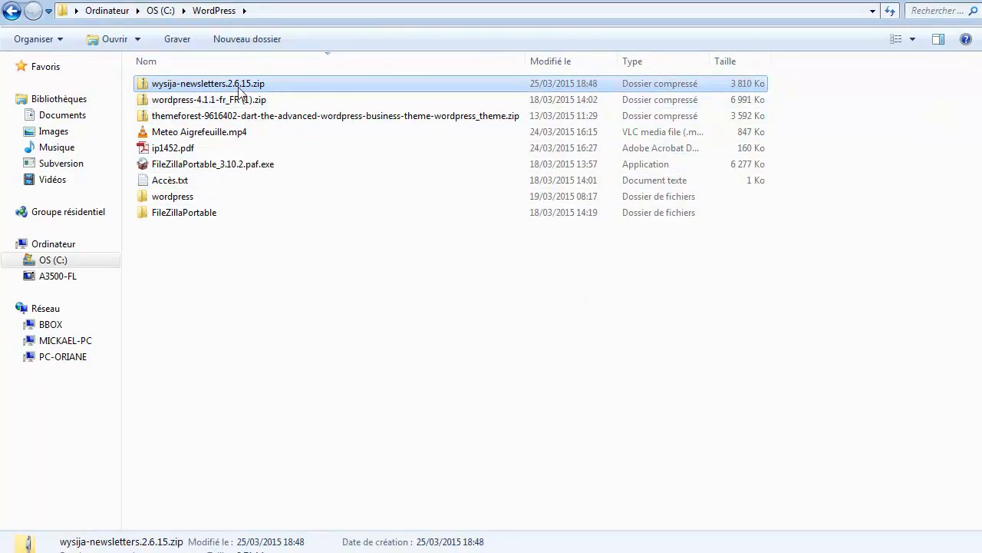
key("F2")
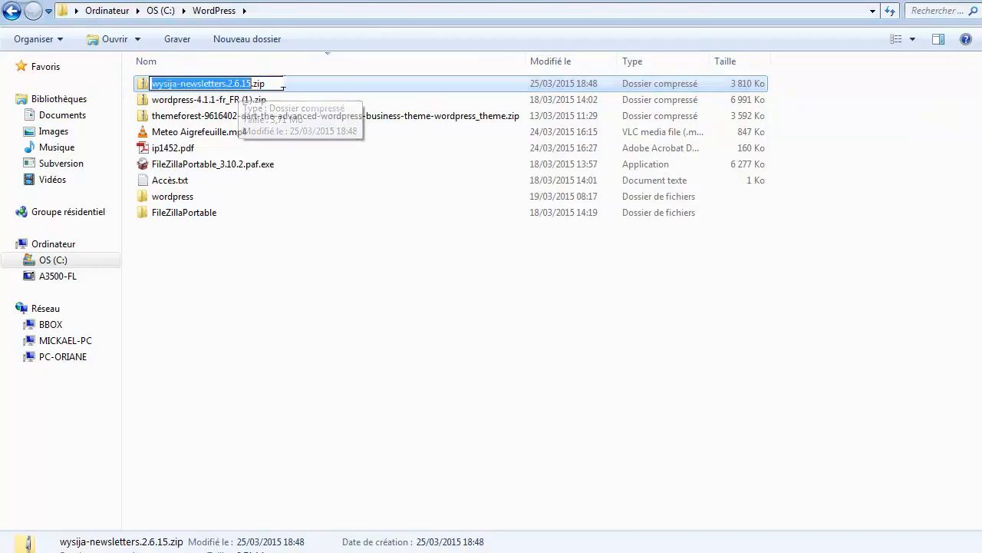
left_click_drag(277, 84, 151, 84)
left_click(335, 275)
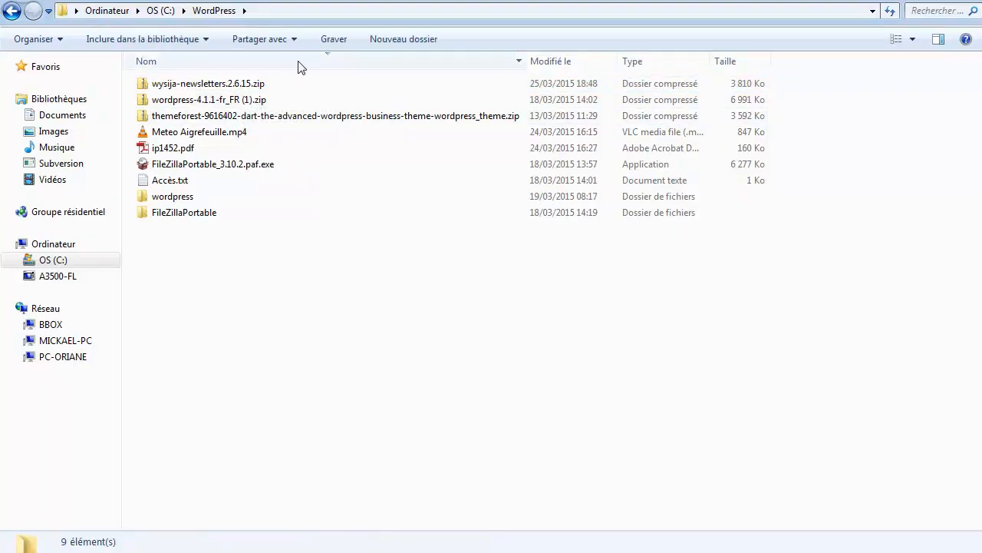
left_click(274, 11)
left_click(907, 0)
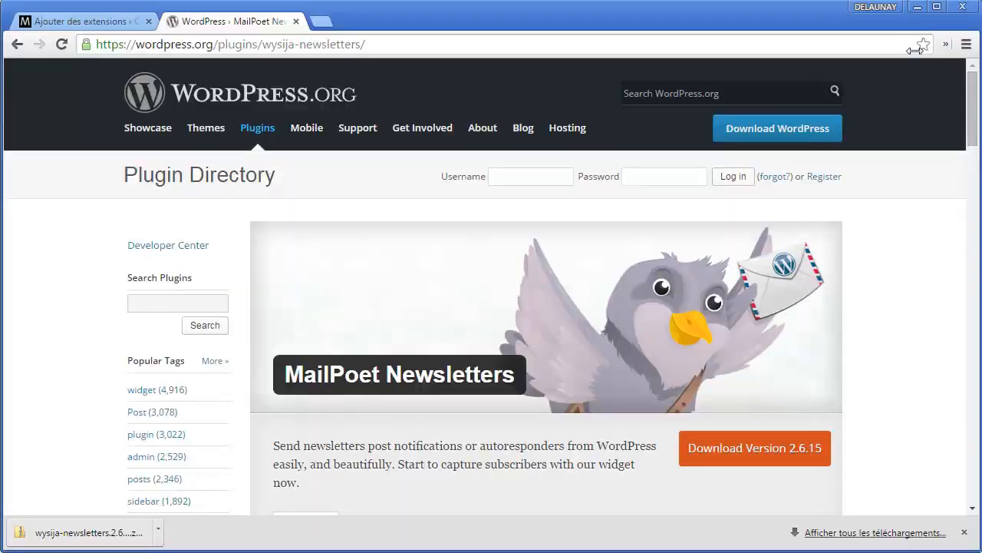
Step: Return to the site dashboard, view the installed extensions, and open the .zip upload form from the introductory text for adding extensions
left_click(82, 22)
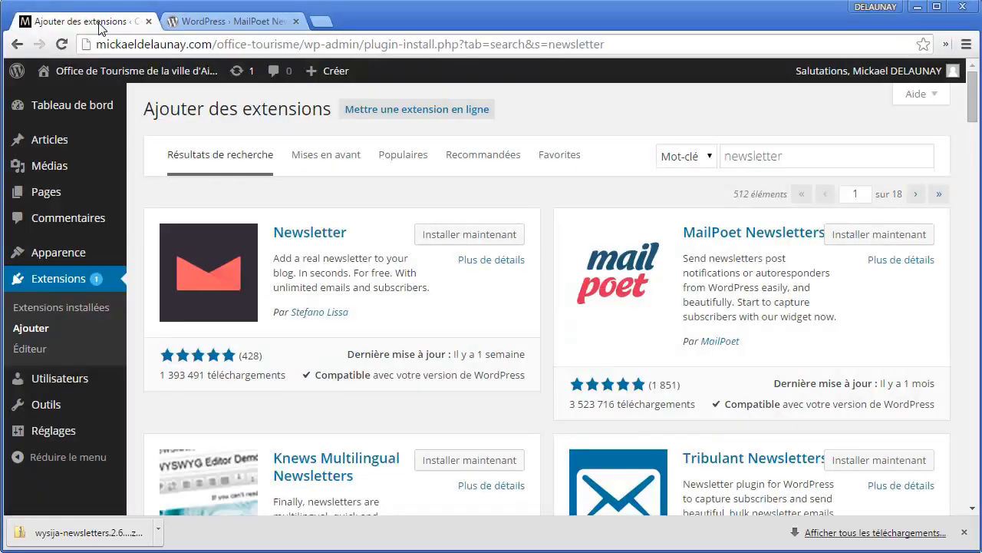
left_click_drag(148, 109, 332, 108)
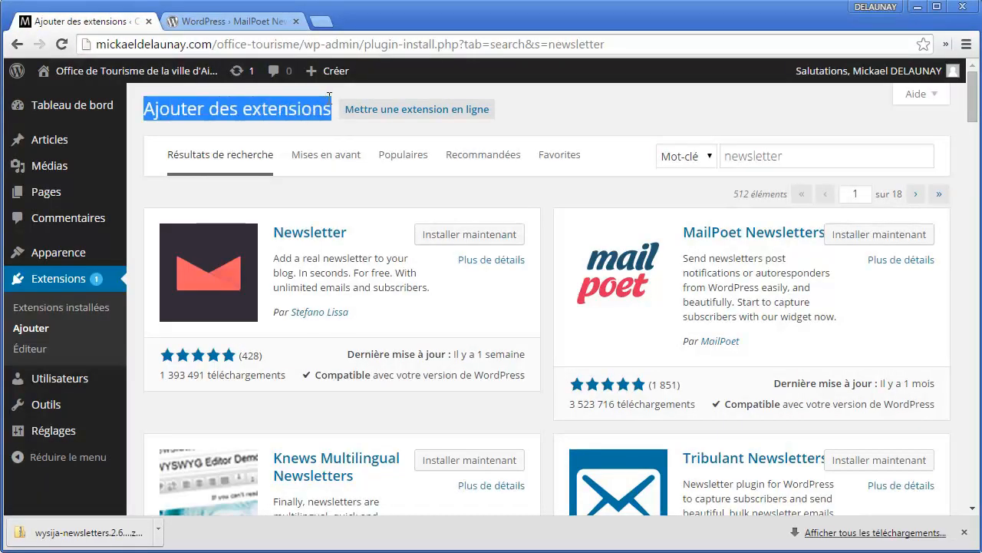
left_click(72, 287)
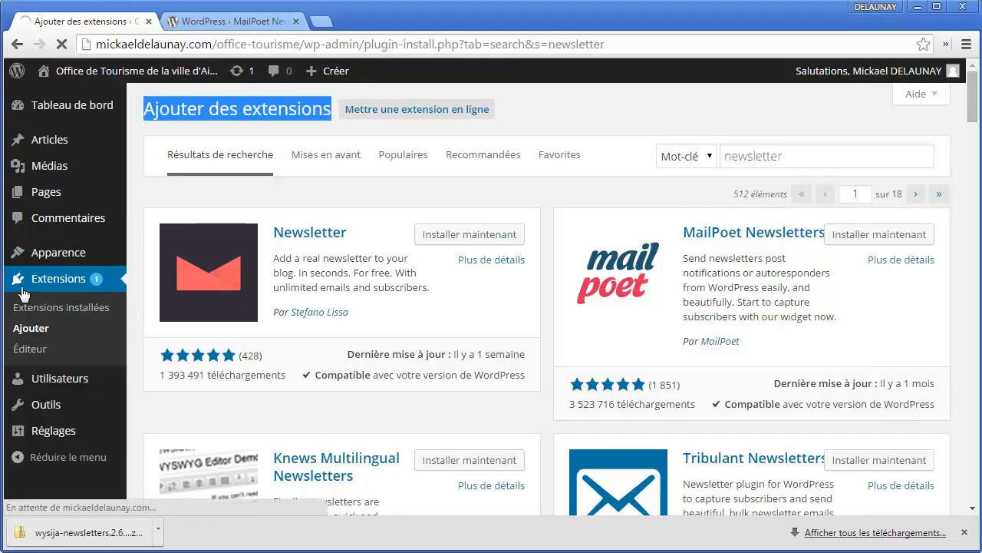
left_click(254, 109)
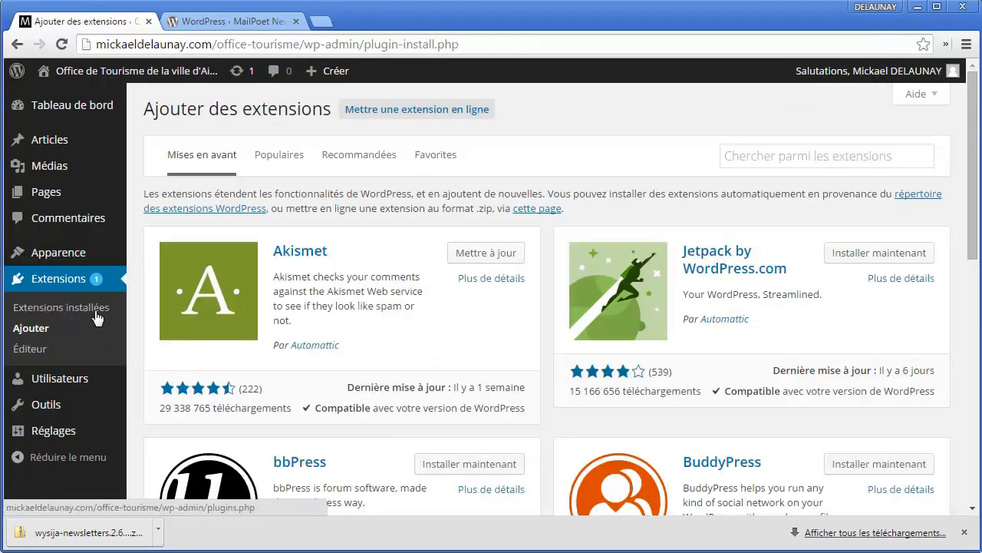
left_click(89, 281)
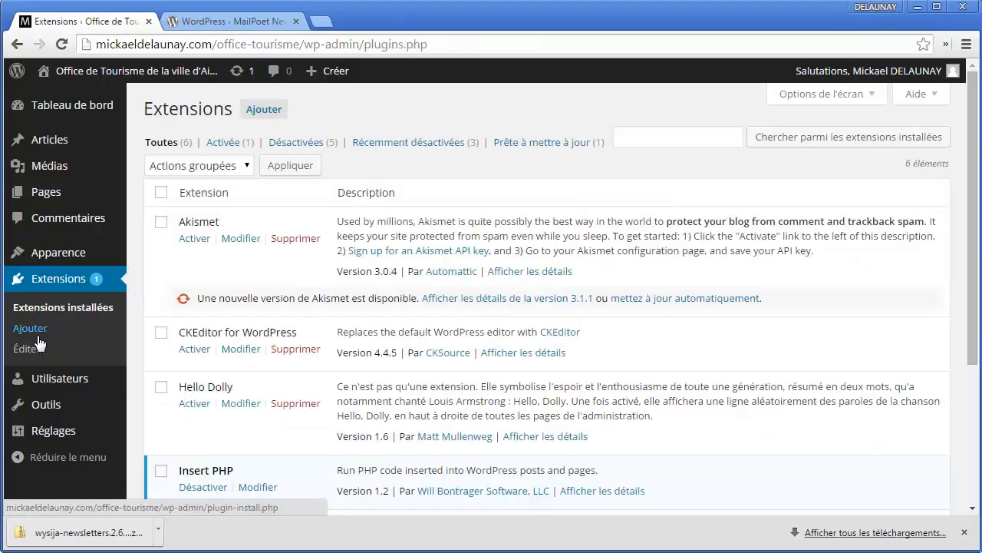
left_click(33, 333)
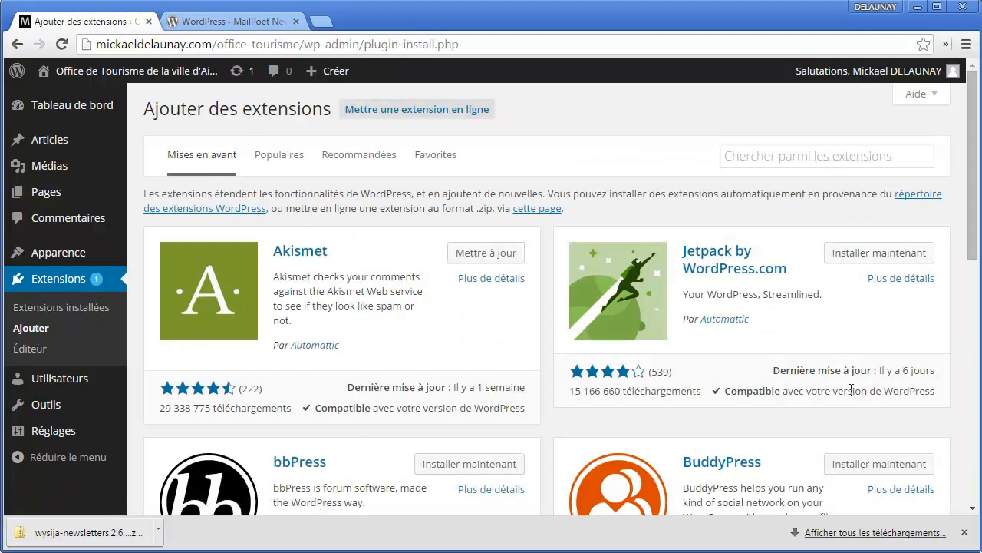
left_click_drag(284, 210, 499, 205)
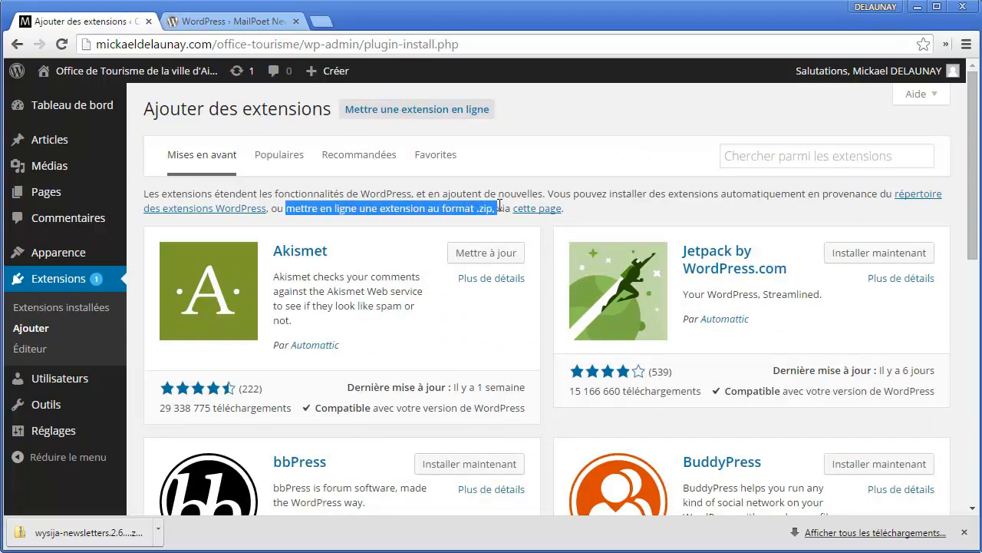
left_click(537, 208)
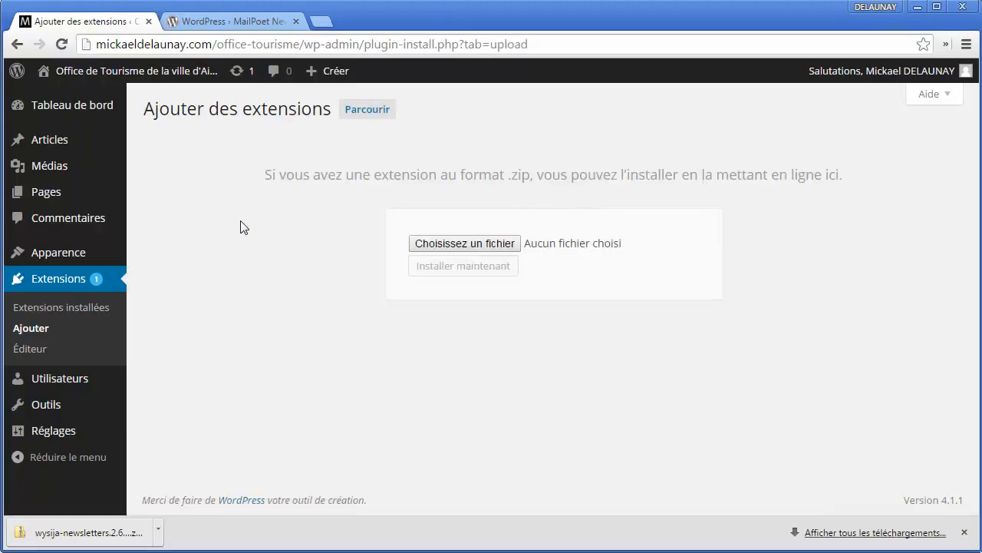
Step: Go back to adding extensions and reach the .zip upload form again with "Mettre une extension en ligne"
left_click(91, 330)
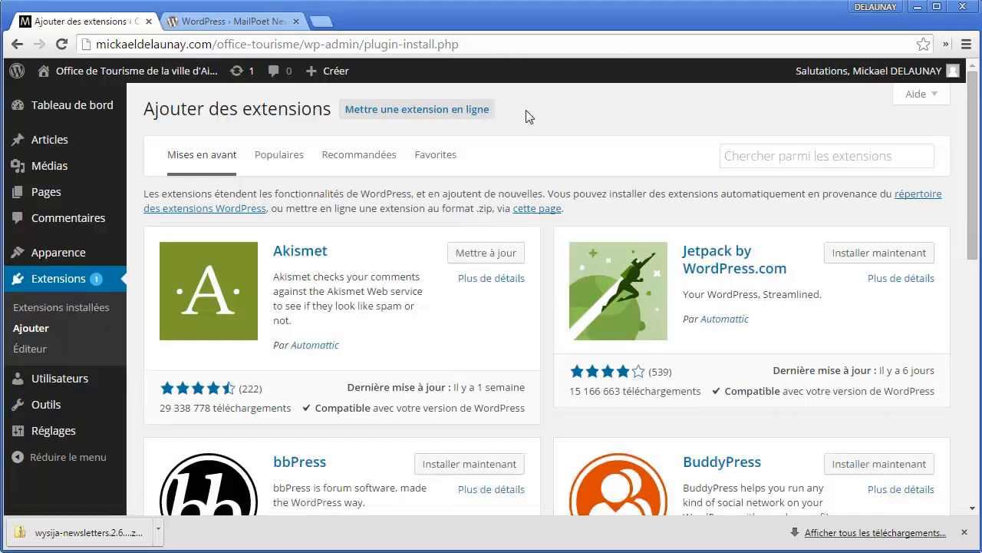
left_click_drag(522, 112, 345, 119)
left_click(384, 135)
left_click(392, 111)
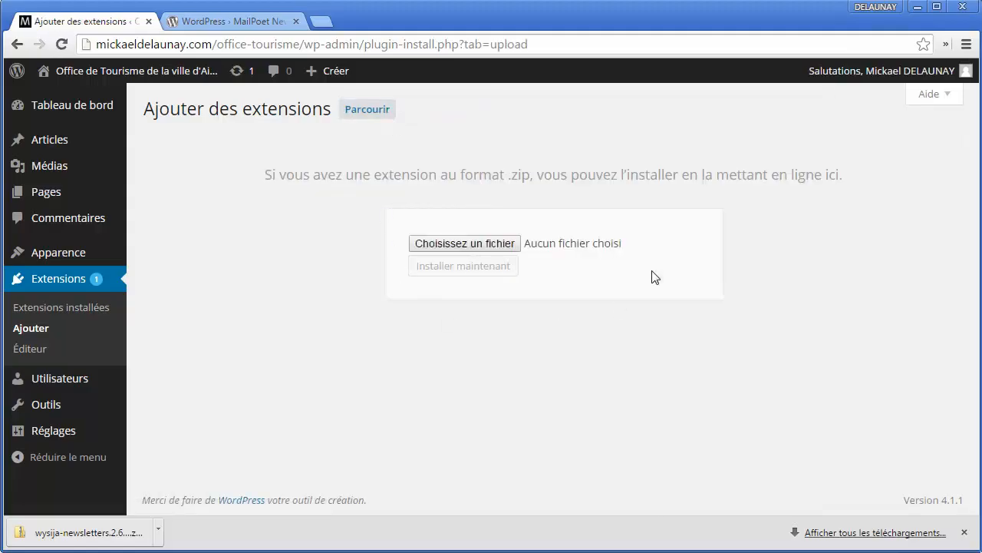
left_click_drag(263, 174, 533, 159)
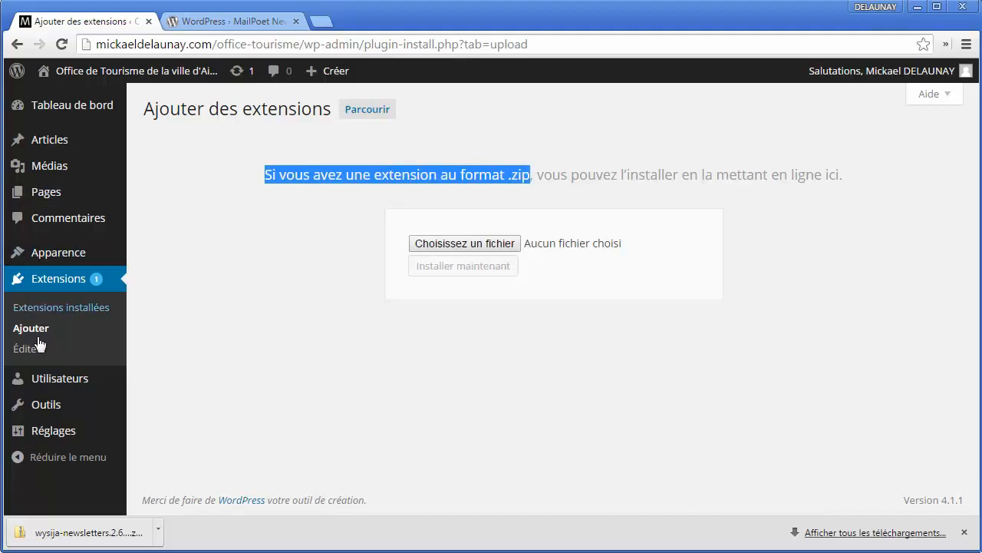
Step: Open the site's themes, choose to add one, and display the upload form for a .zip theme
mouse_move(115, 250)
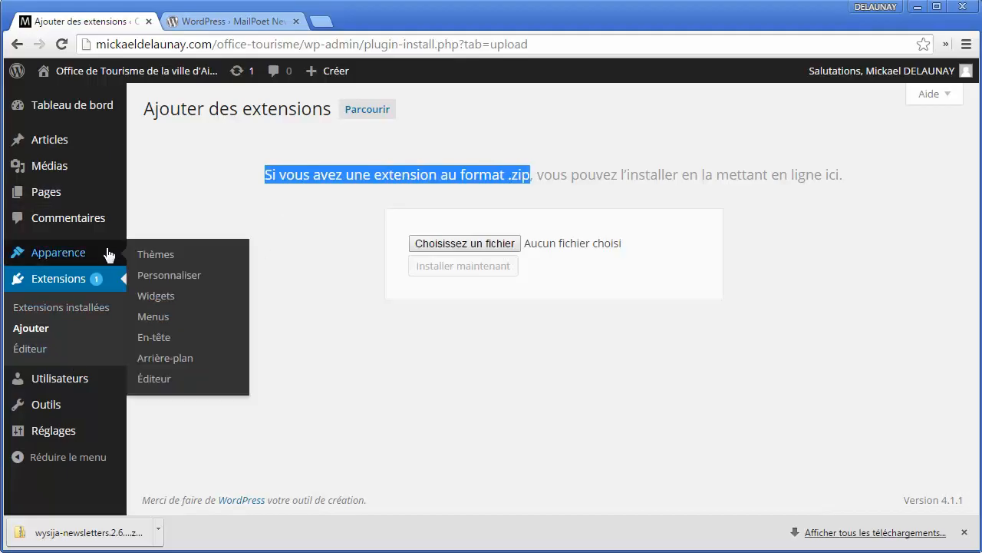
left_click(178, 258)
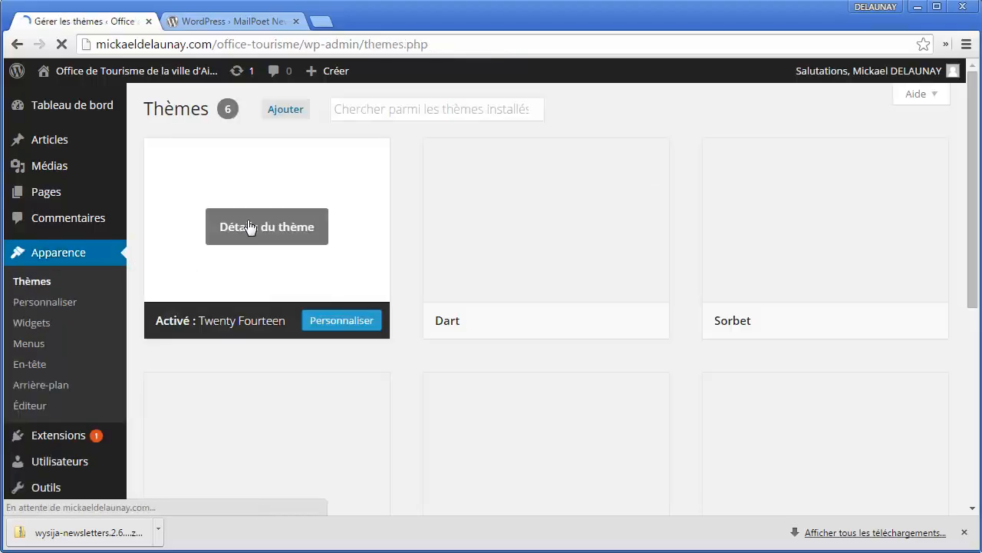
left_click(275, 121)
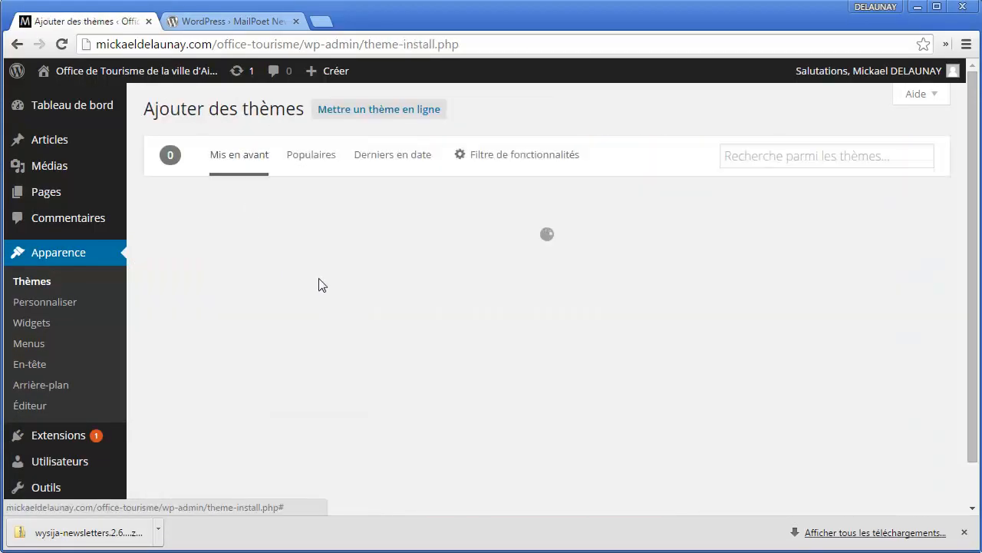
left_click(368, 115)
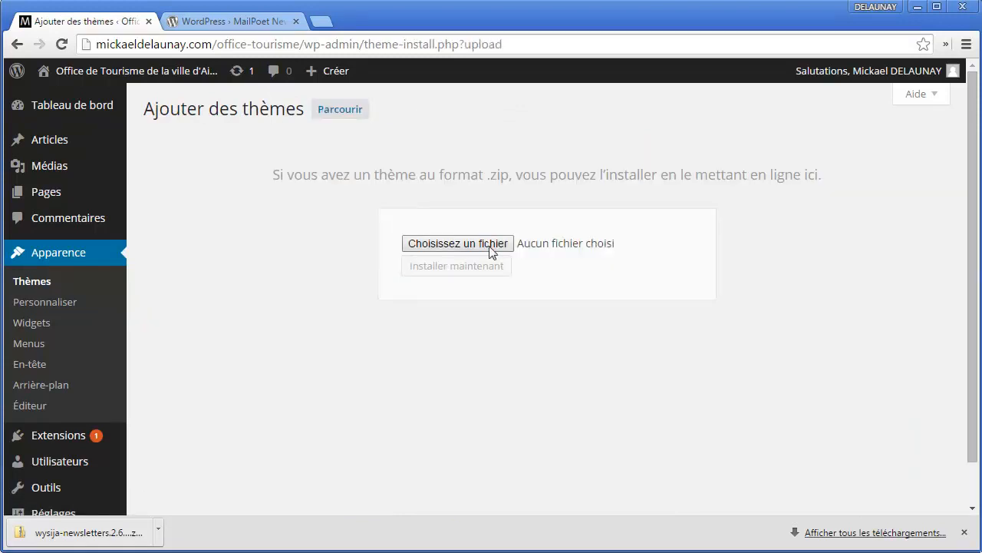
Step: Return to the theme catalogue, go to adding extensions, and open the upload form for a .zip extension
left_click(343, 112)
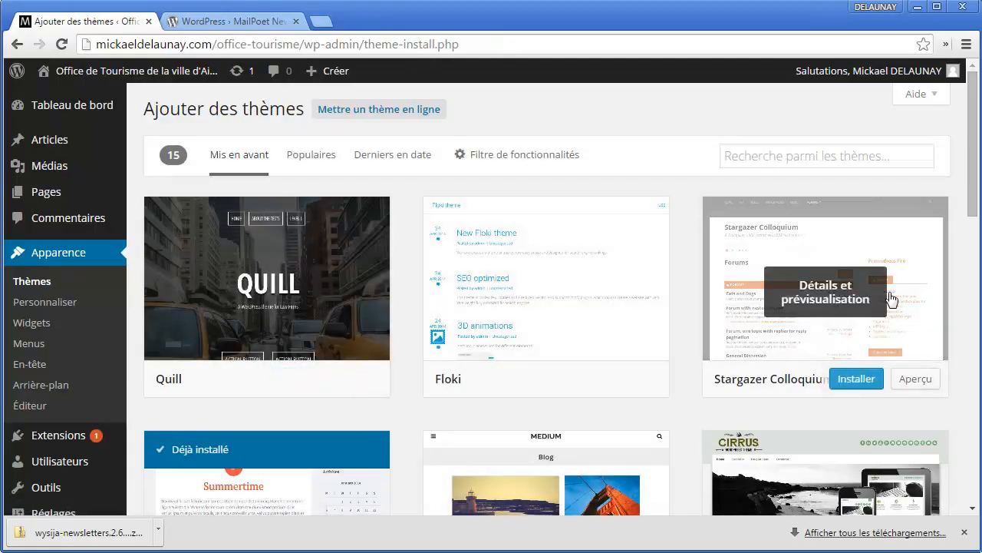
mouse_move(115, 438)
left_click(171, 450)
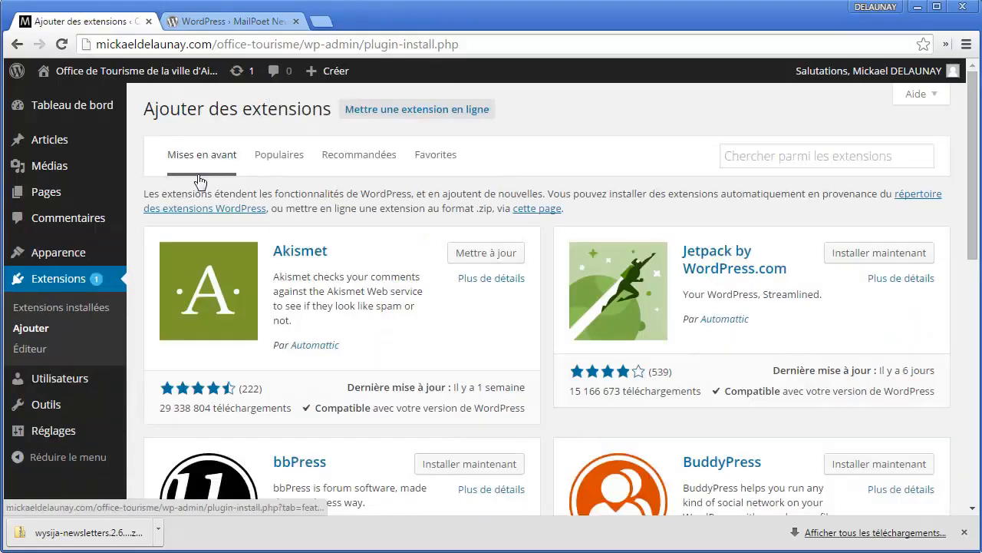
left_click(392, 113)
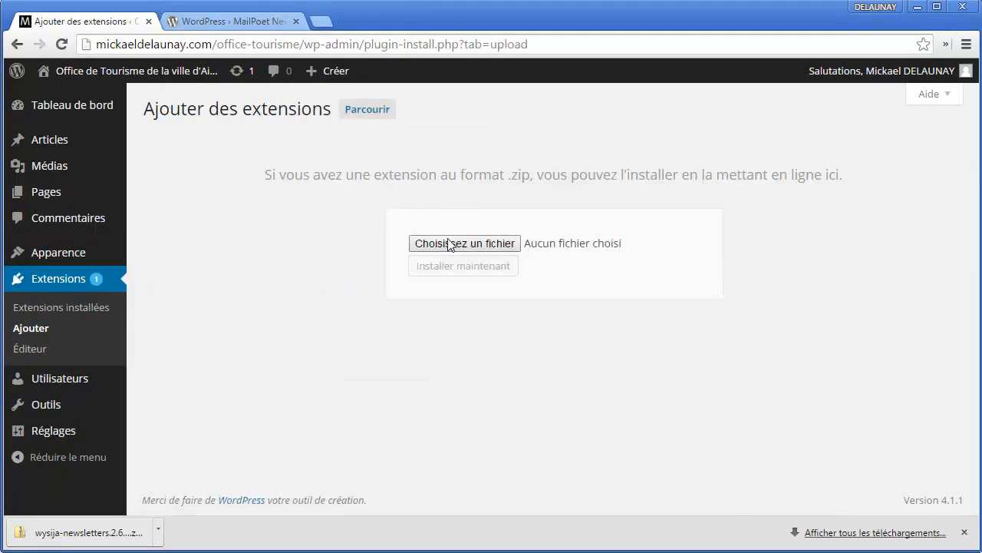
Step: Upload and install wysija-newsletters.2.6.15.zip from the WordPress folder on drive C:, close the browser's download bar, and highlight the installation report
left_click(451, 244)
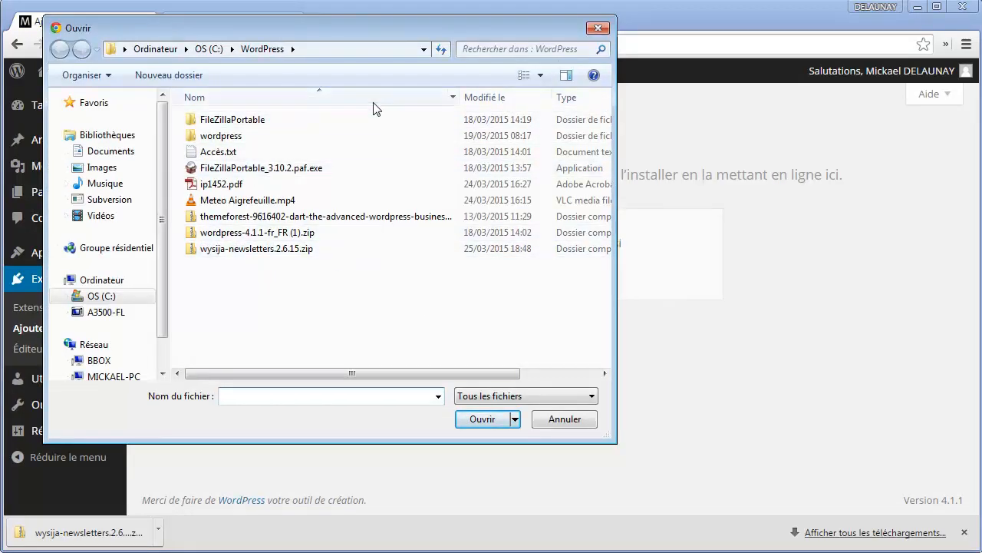
left_click(286, 250)
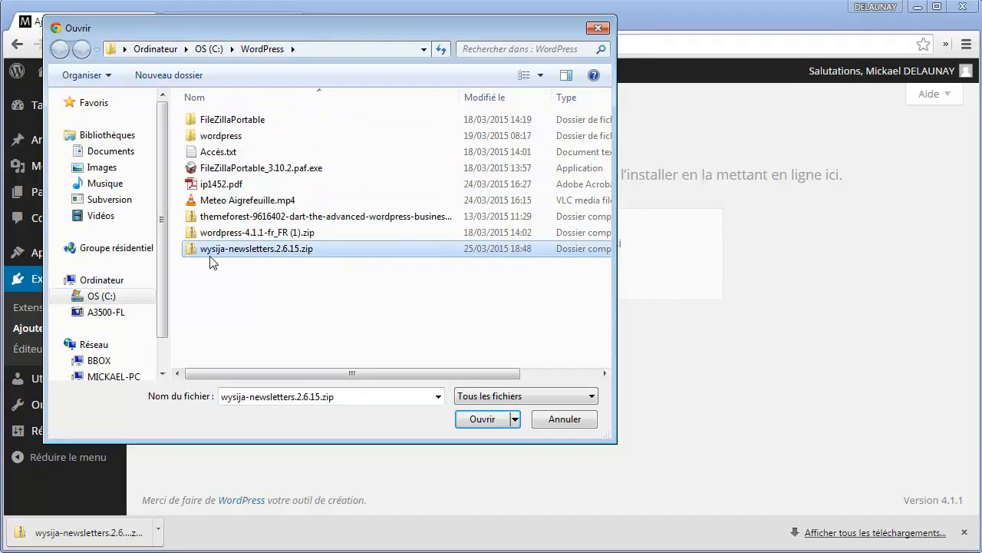
left_click(480, 420)
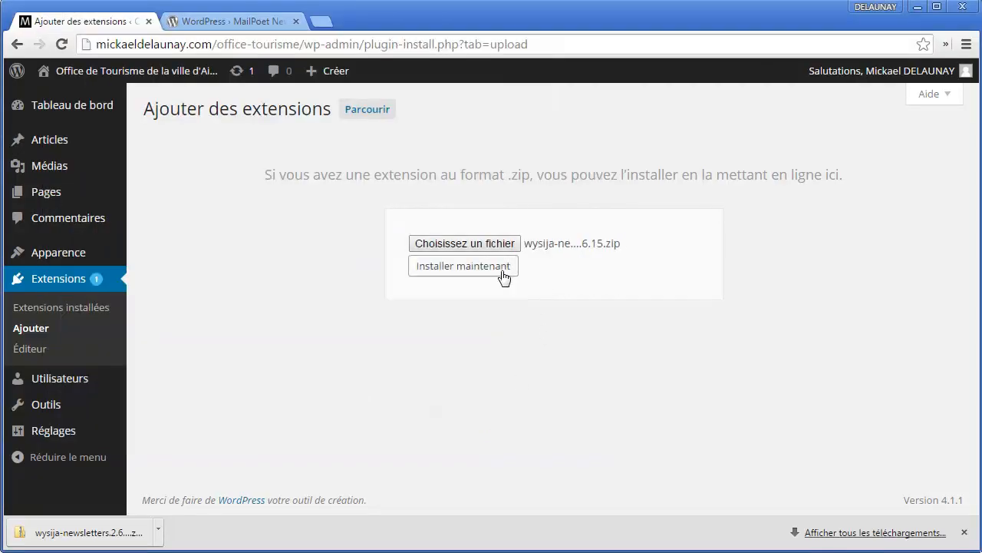
left_click(503, 275)
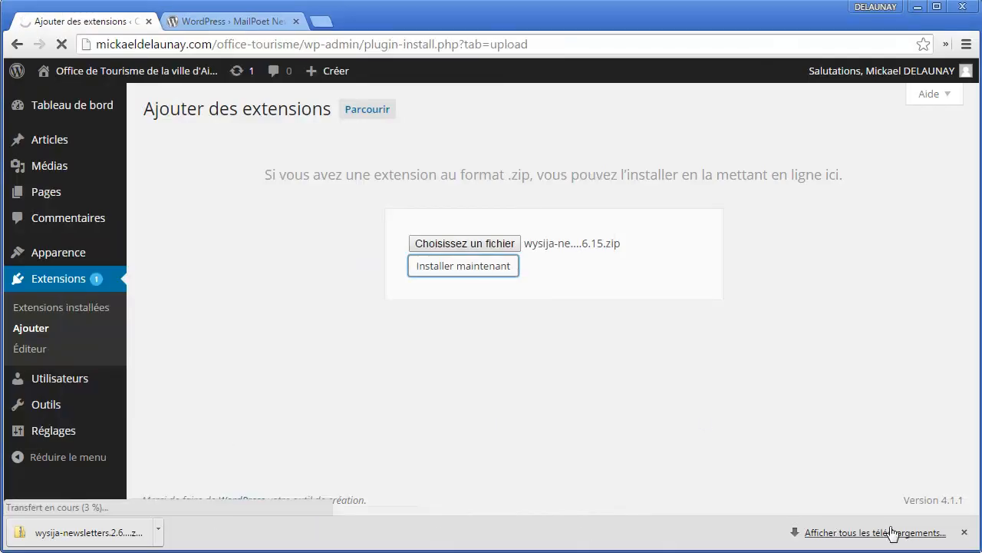
left_click(965, 532)
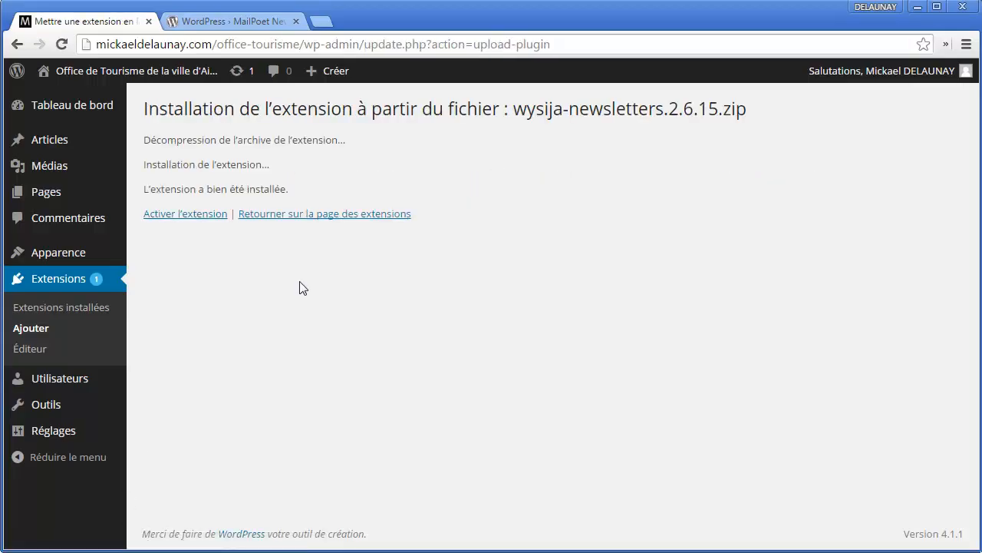
left_click_drag(138, 112, 561, 233)
left_click(519, 223)
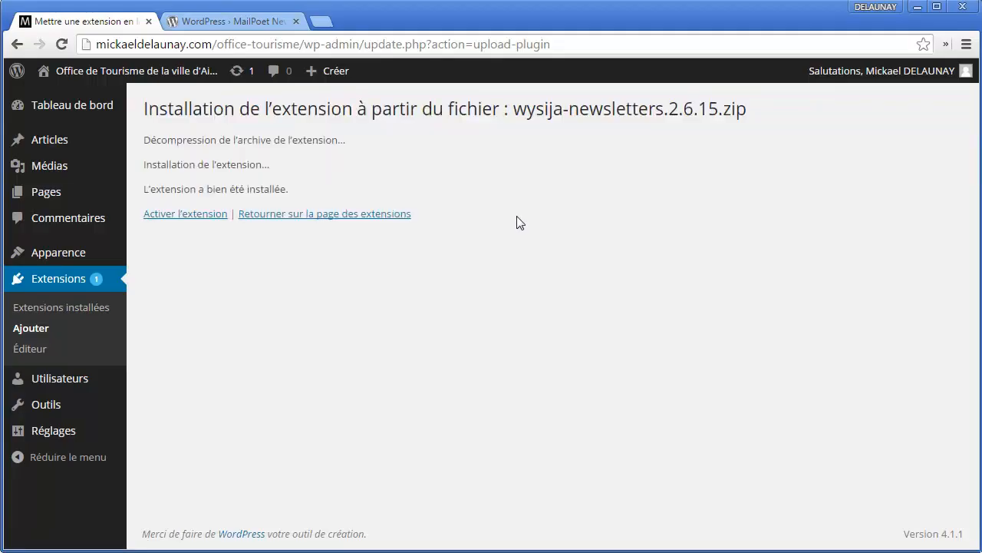
Step: Find MailPoet Newsletters among the installed extensions and activate it
left_click(105, 316)
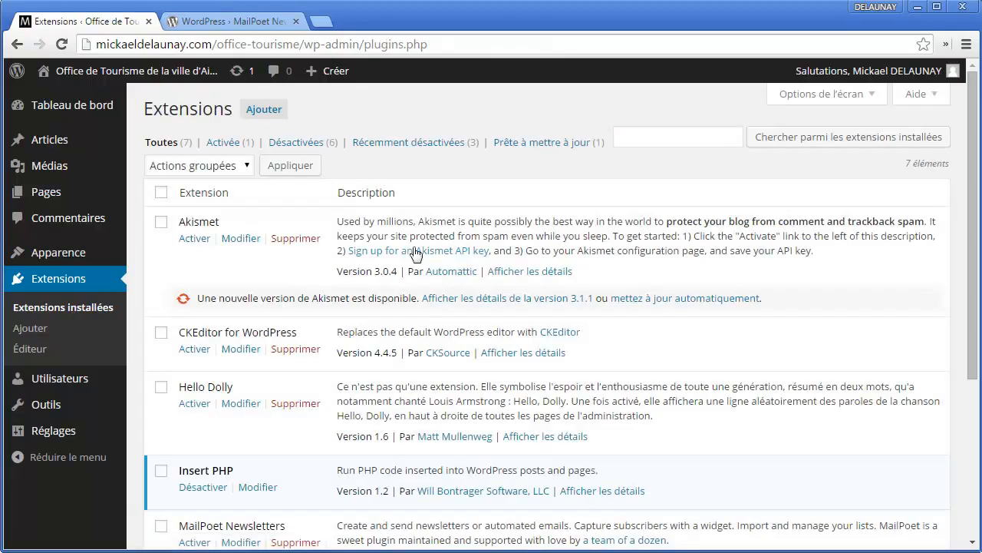
scroll(241, 376, "down", 3)
left_click_drag(169, 317, 206, 315)
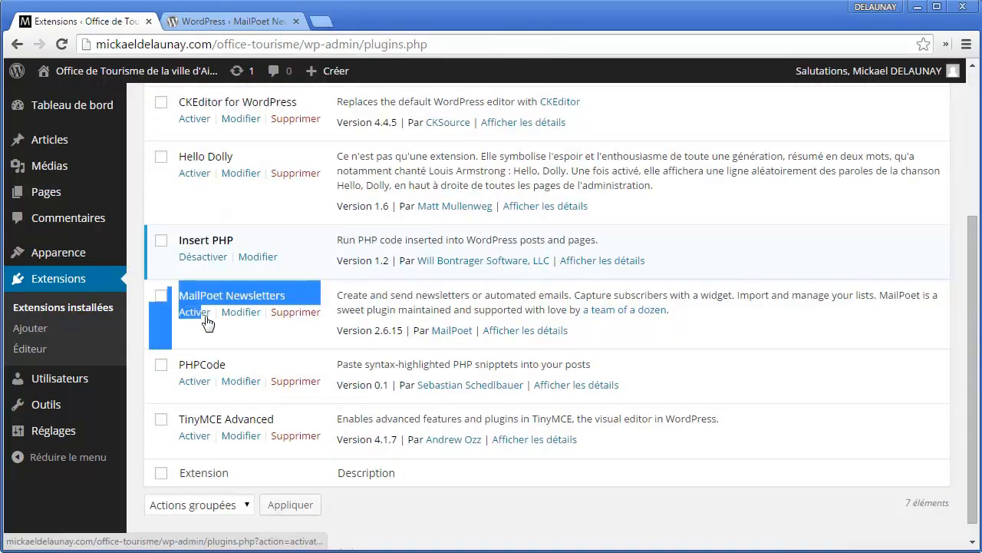
left_click(204, 321)
left_click(196, 314)
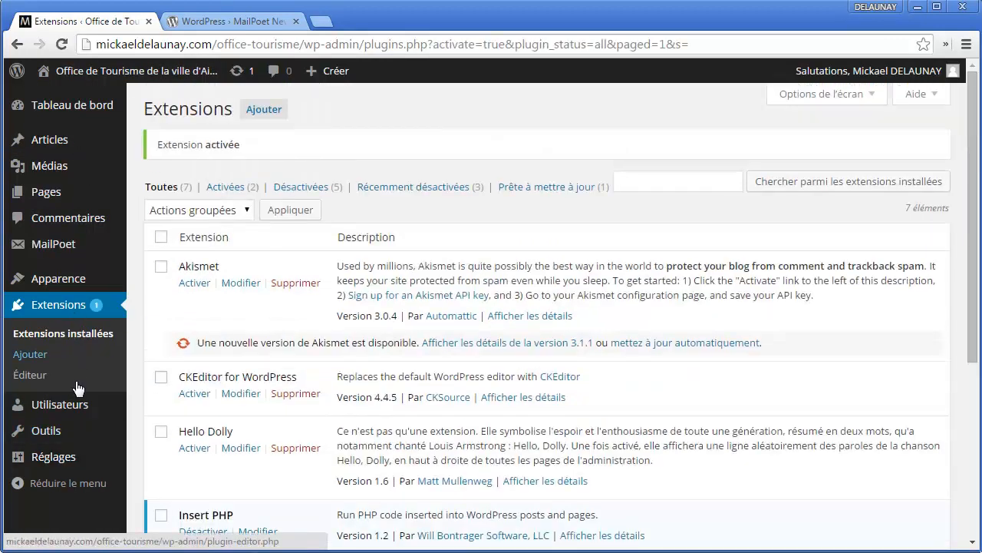
Step: Open the MailPoet section of the site administration and look through its welcome page
mouse_move(78, 254)
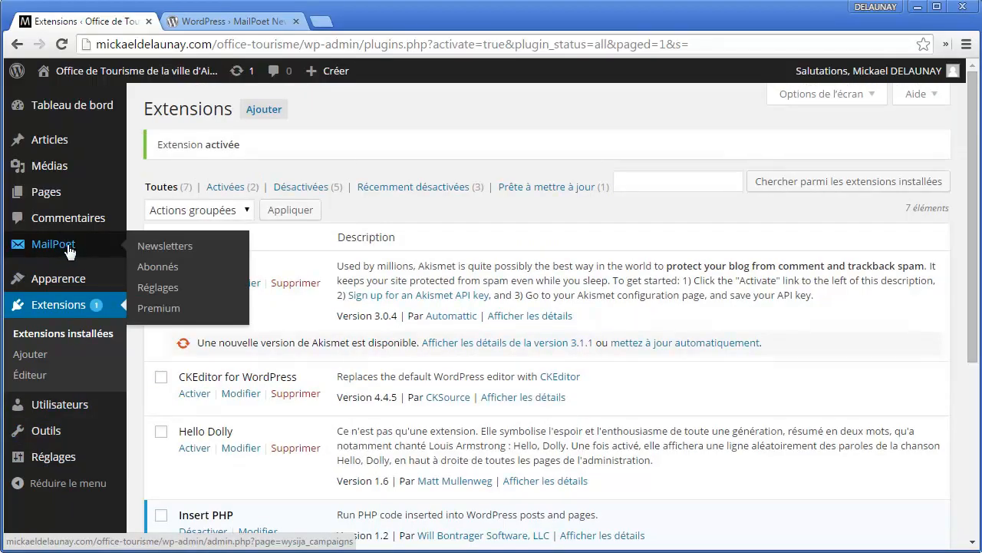
left_click(72, 253)
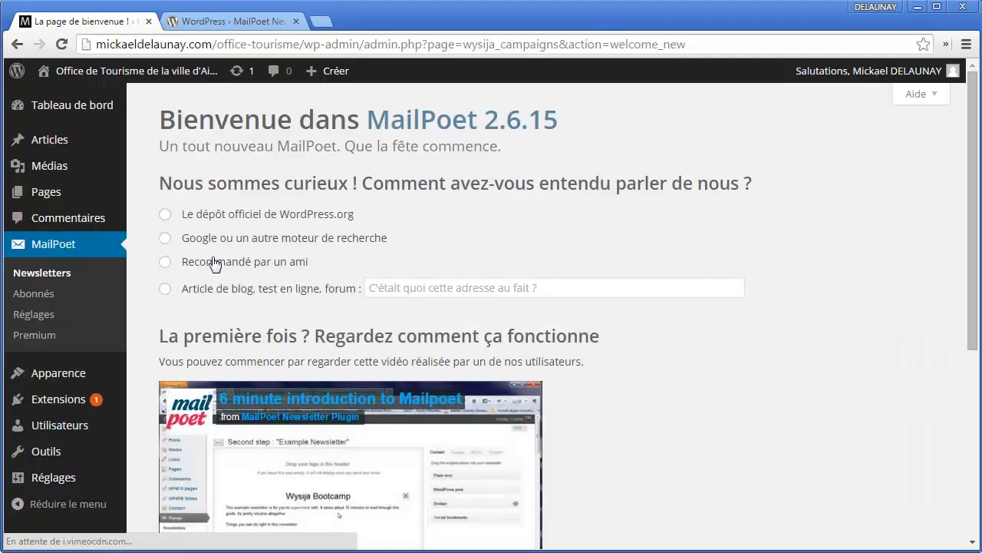
scroll(330, 272, "down", 4)
scroll(461, 272, "up", 3)
scroll(614, 273, "down", 3)
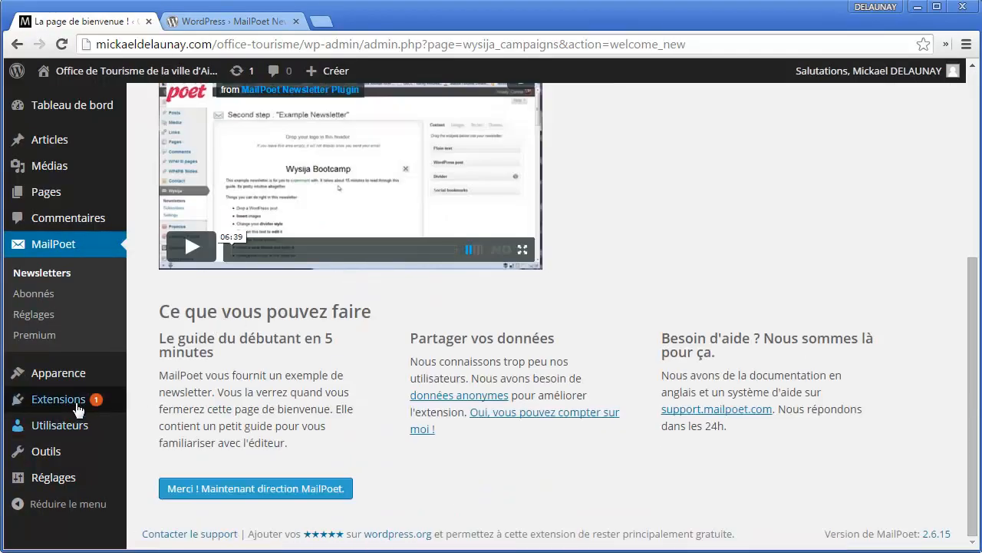
Step: Go back to the installed extensions and deactivate MailPoet Newsletters
mouse_move(70, 399)
left_click(156, 422)
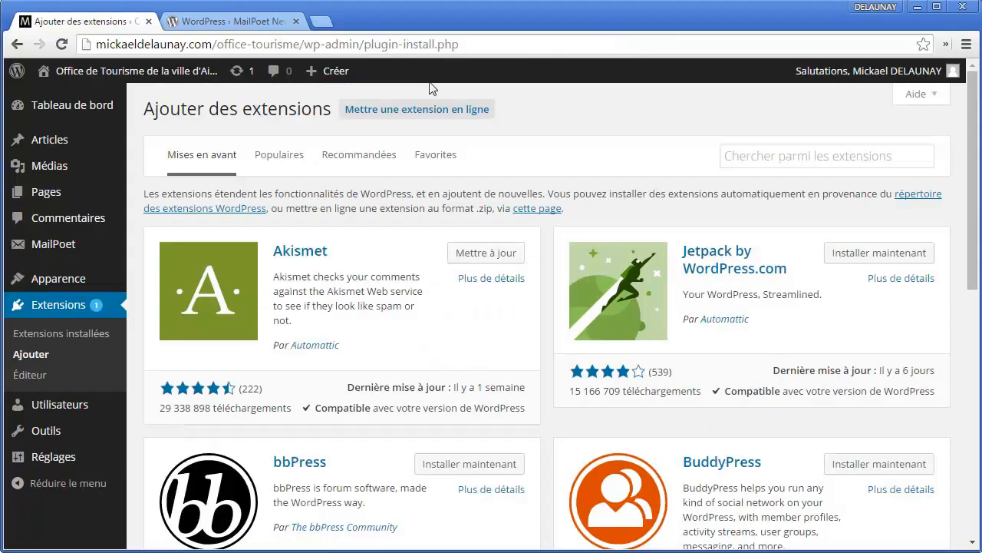
left_click(108, 336)
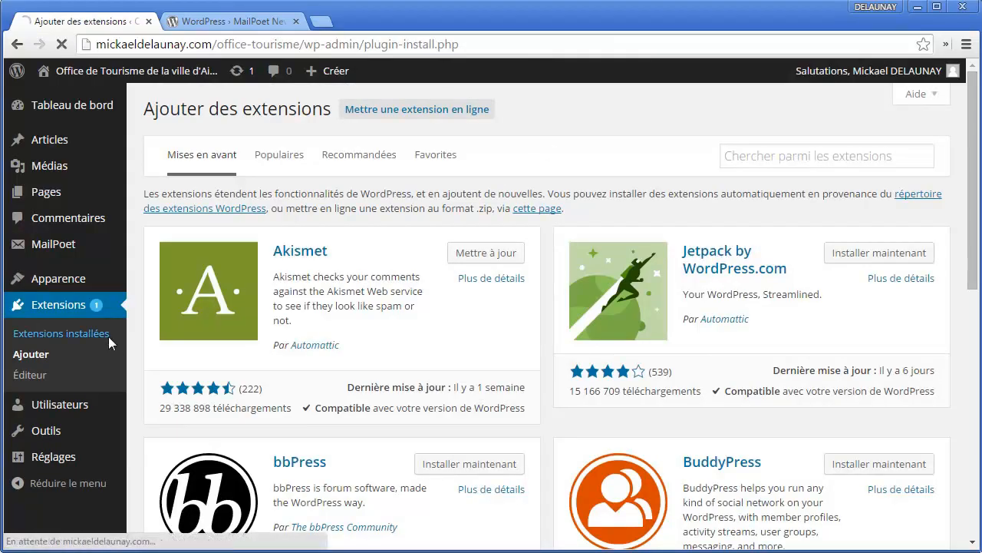
scroll(234, 292, "down", 2)
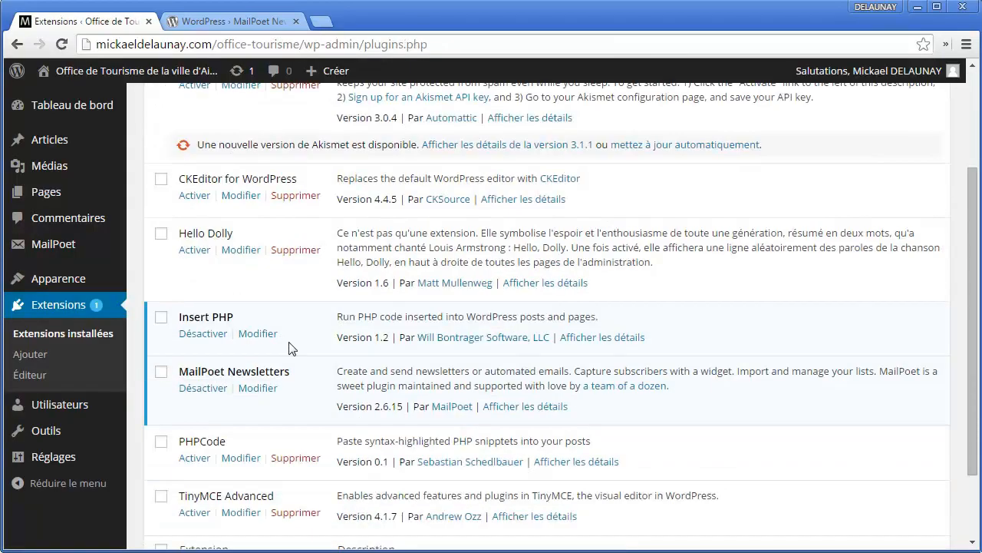
left_click(214, 395)
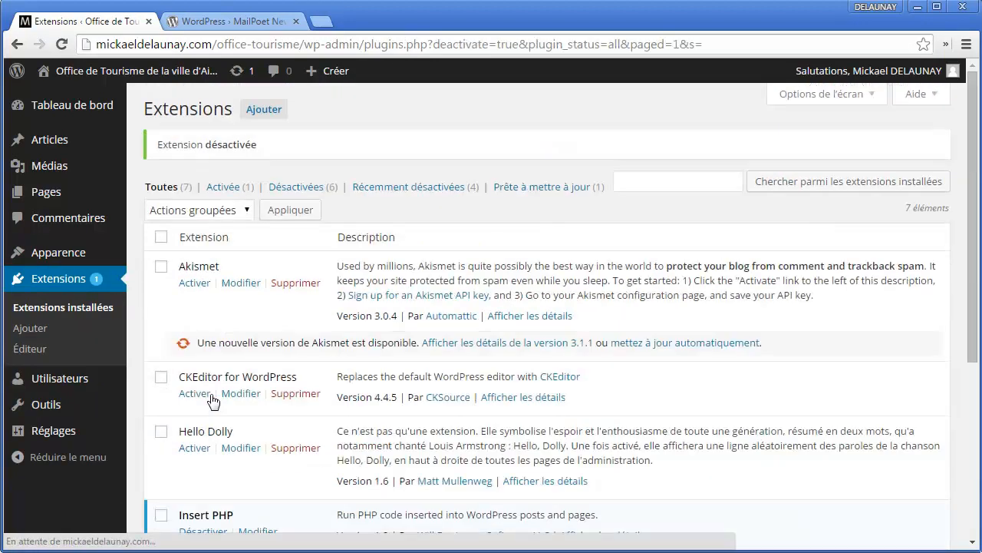
Step: Delete the MailPoet Newsletters extension, agree to remove its files, and look over the remaining extensions
scroll(241, 364, "down", 3)
left_click(305, 358)
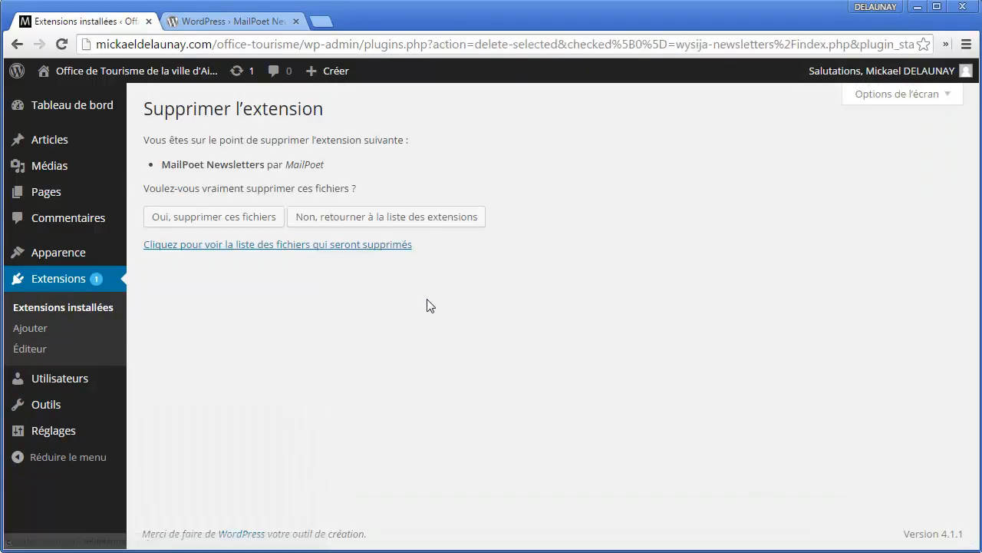
left_click(246, 218)
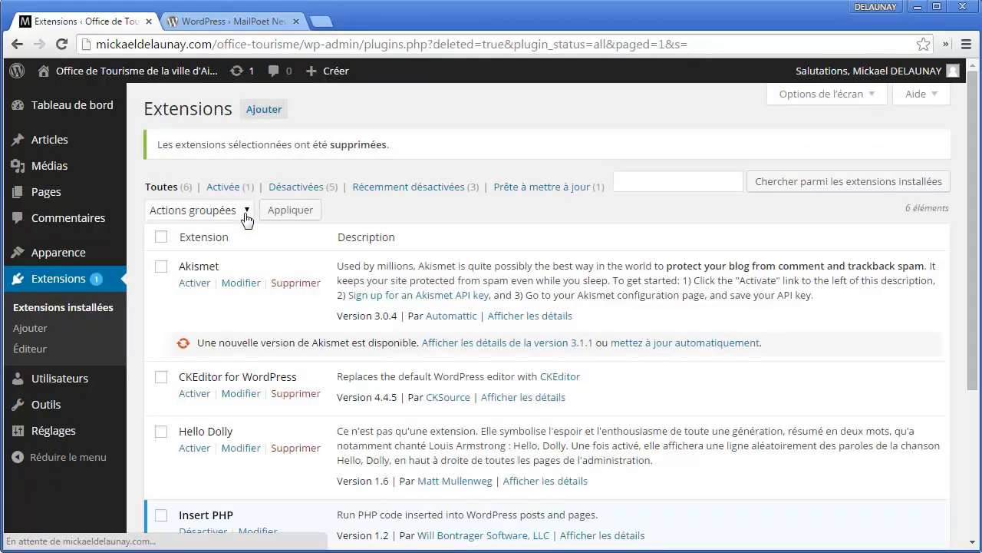
scroll(314, 329, "down", 2)
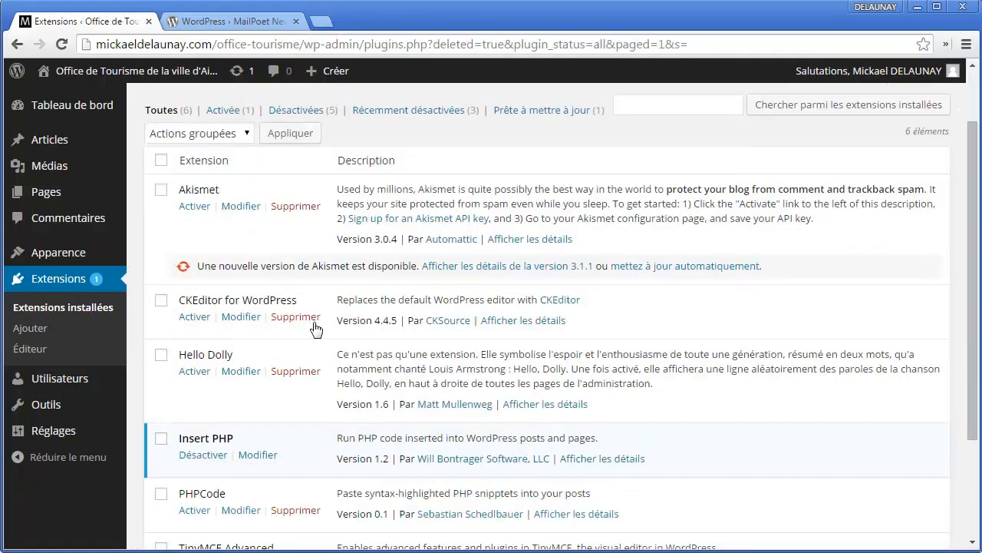
Step: Go to adding extensions and search the extension directory for "mailpoet"
left_click(72, 332)
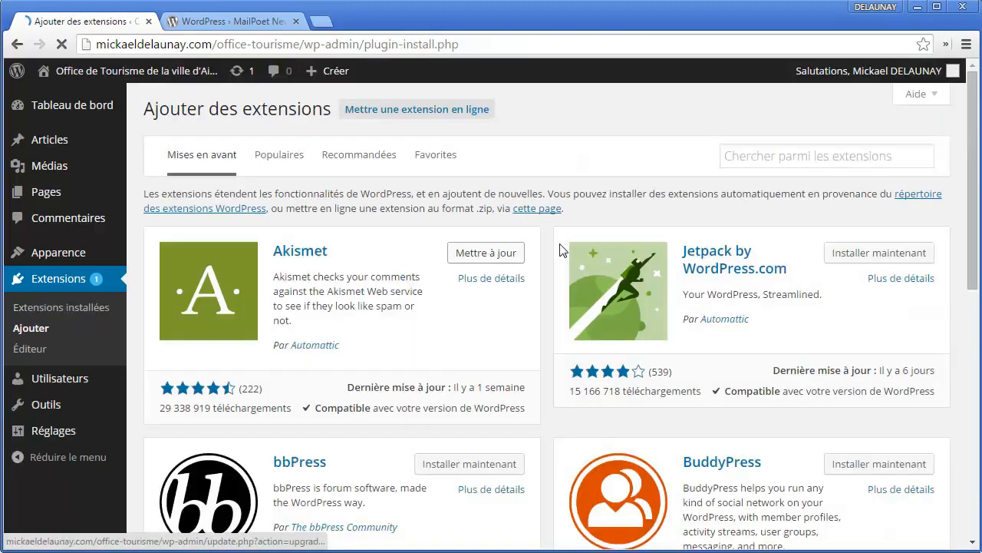
left_click(812, 151)
type("MailPoet")
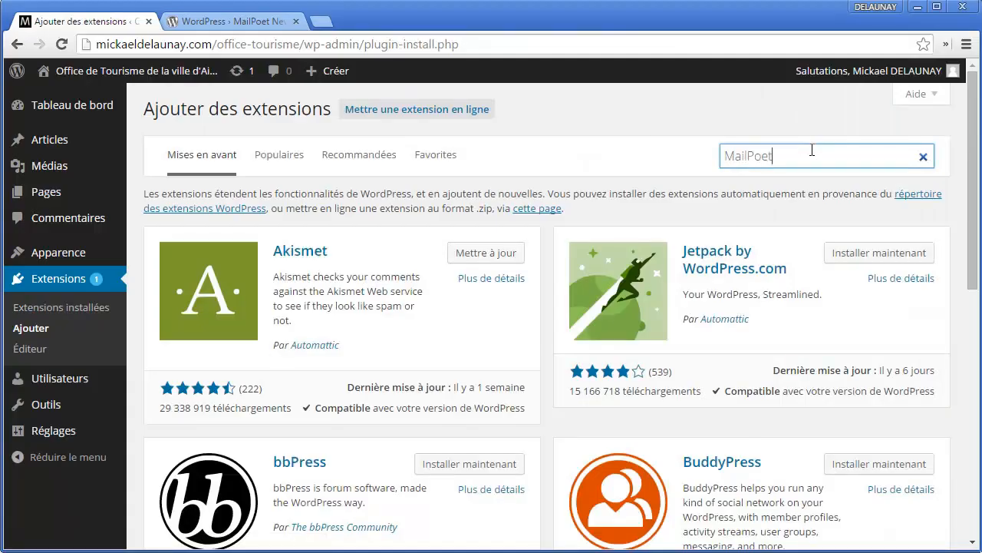
key("ctrl+a")
type("m")
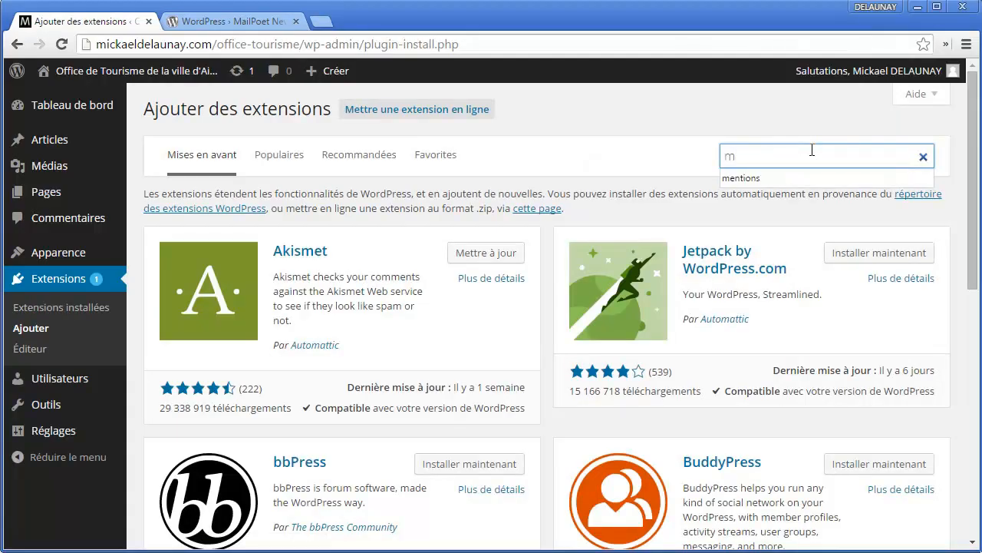
type("ailpoet")
key("Return")
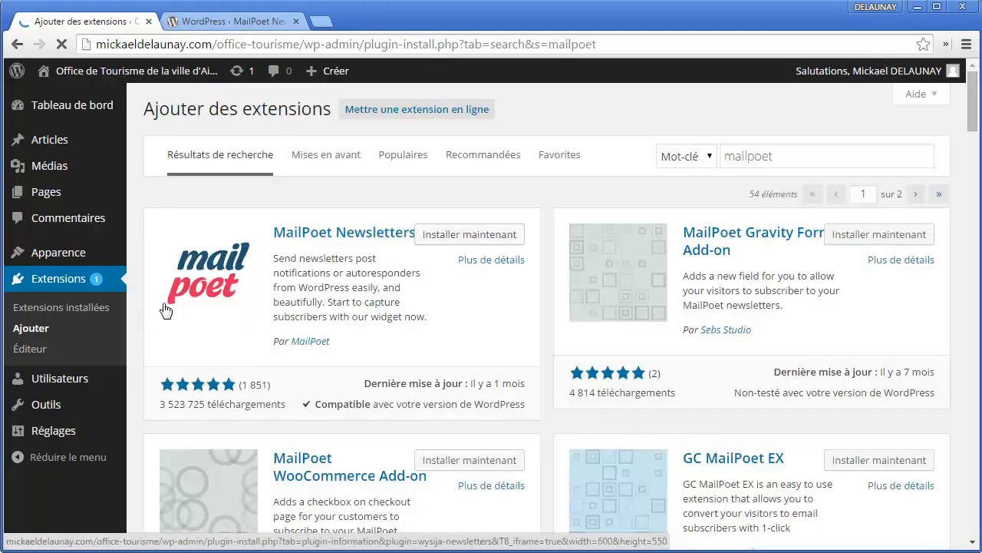
Step: Compare the MailPoet Newsletters details shown from the site's search results with the extension's description on its WordPress.org page
left_click(234, 23)
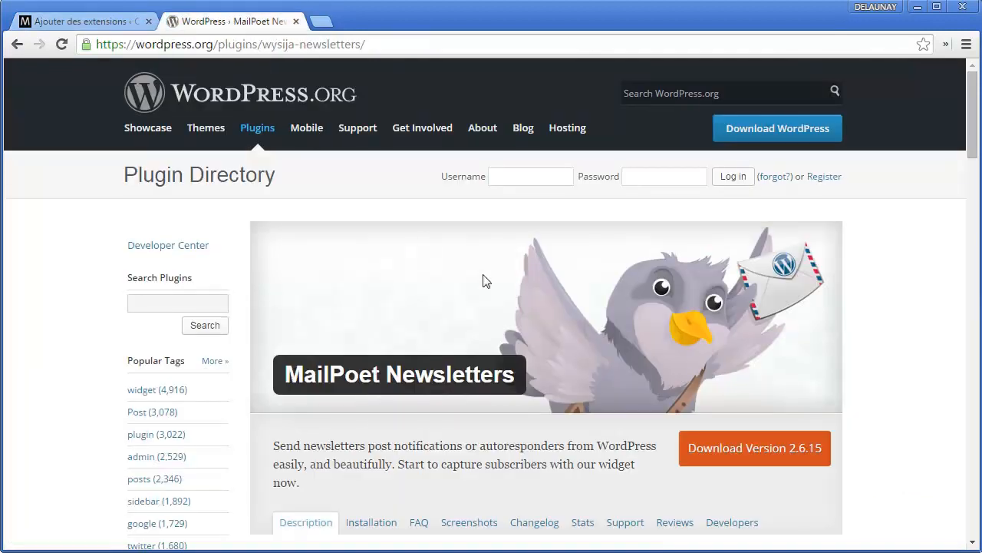
scroll(530, 280, "down", 1)
scroll(460, 326, "down", 1)
scroll(412, 336, "down", 2)
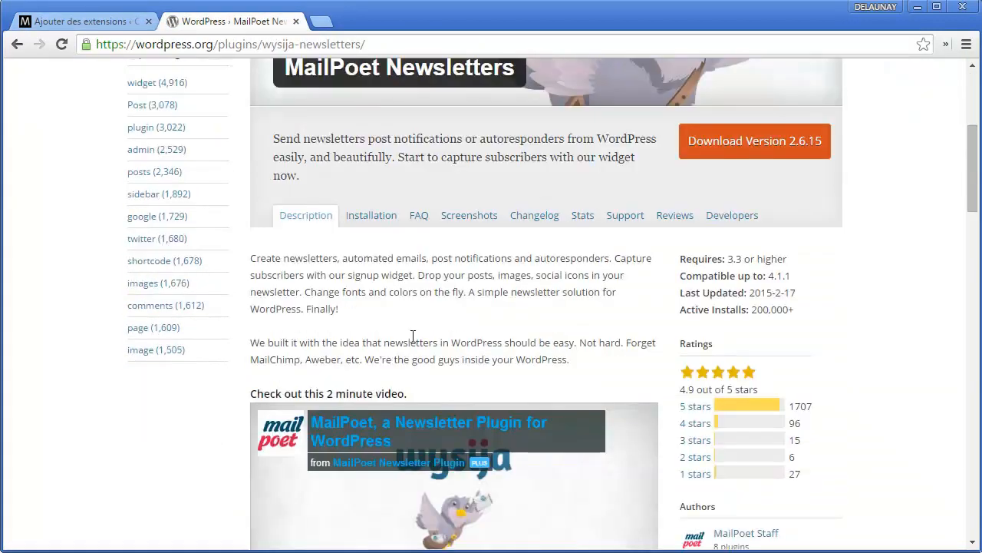
left_click(58, 20)
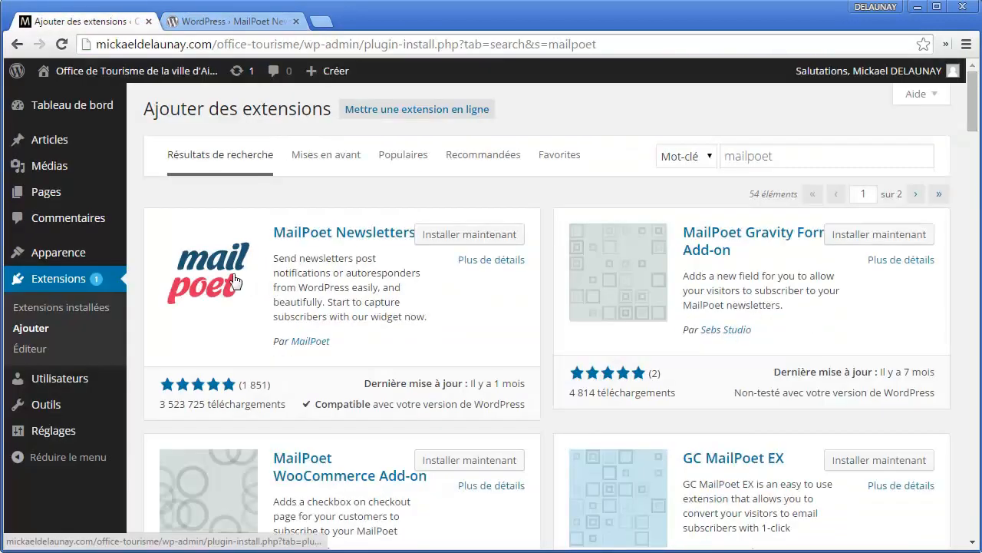
left_click(487, 260)
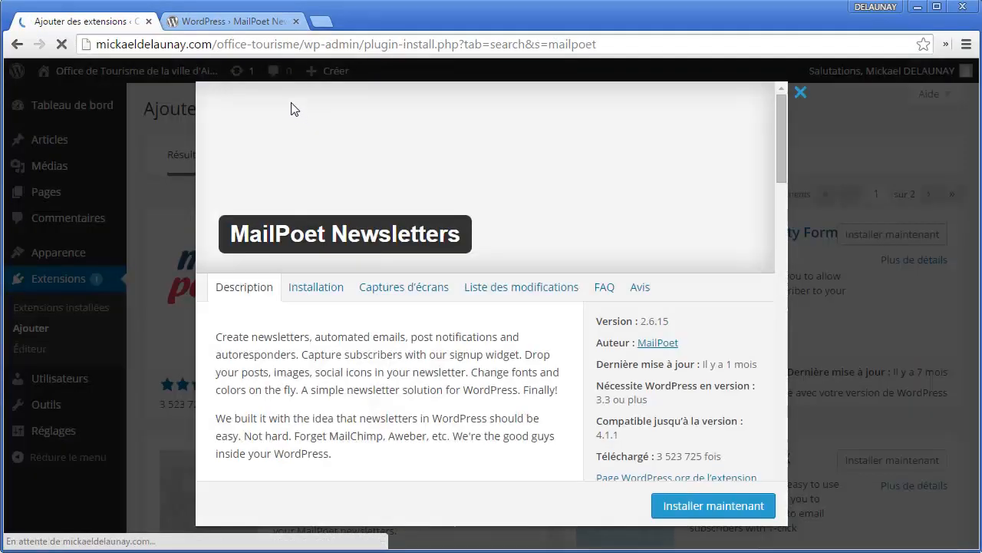
left_click(269, 25)
scroll(623, 307, "up", 5)
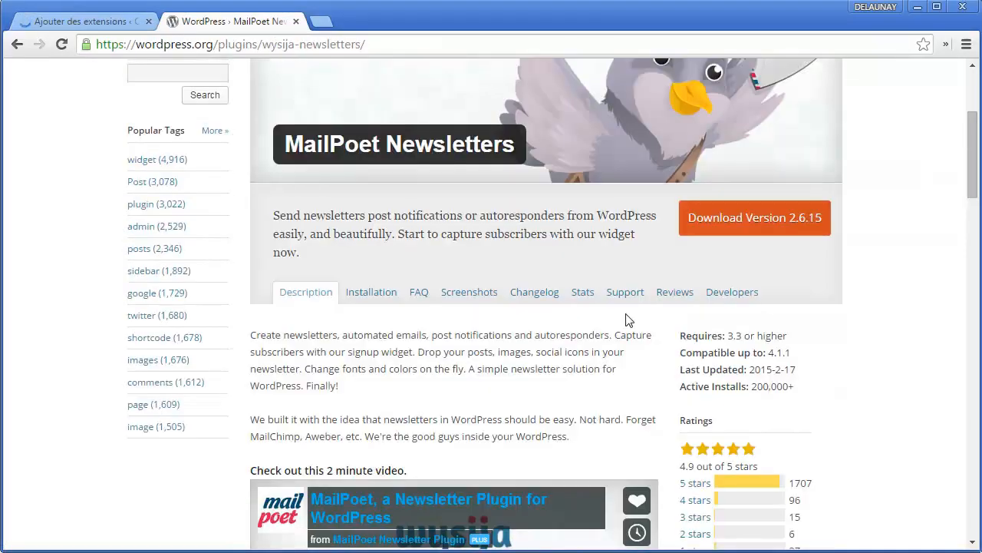
left_click(120, 23)
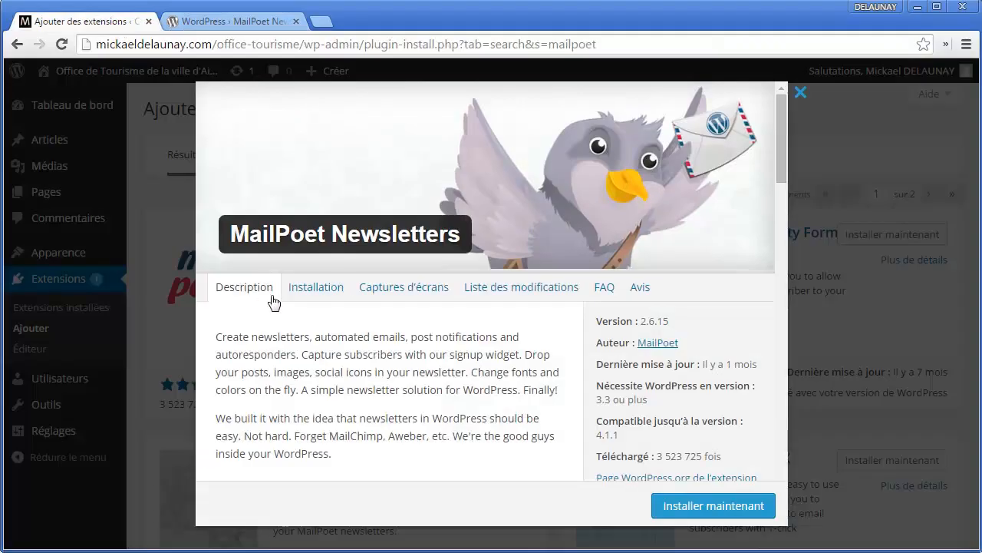
Step: Display the installation instructions for MailPoet Newsletters in its details window and read them on its WordPress.org page
left_click(310, 286)
left_click(251, 23)
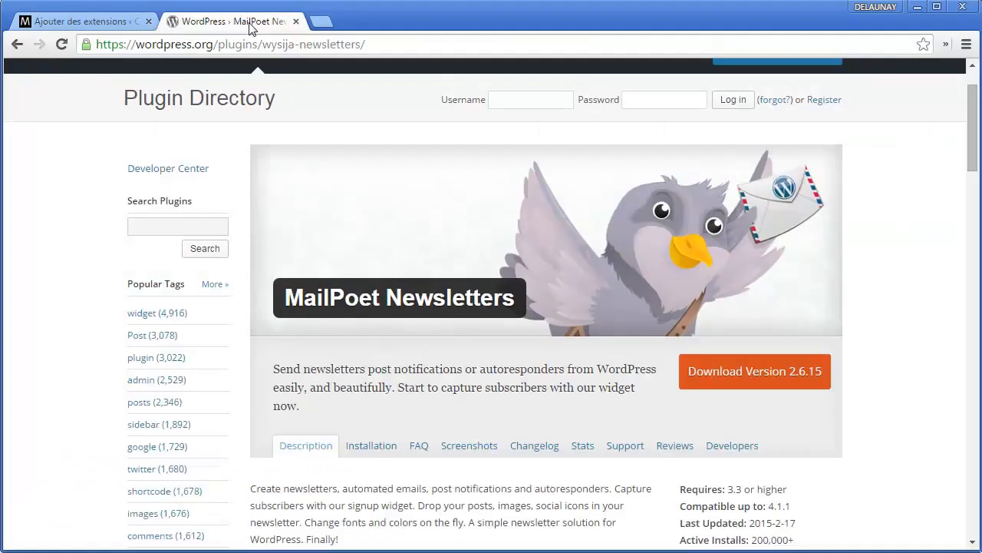
left_click(383, 449)
scroll(407, 431, "down", 6)
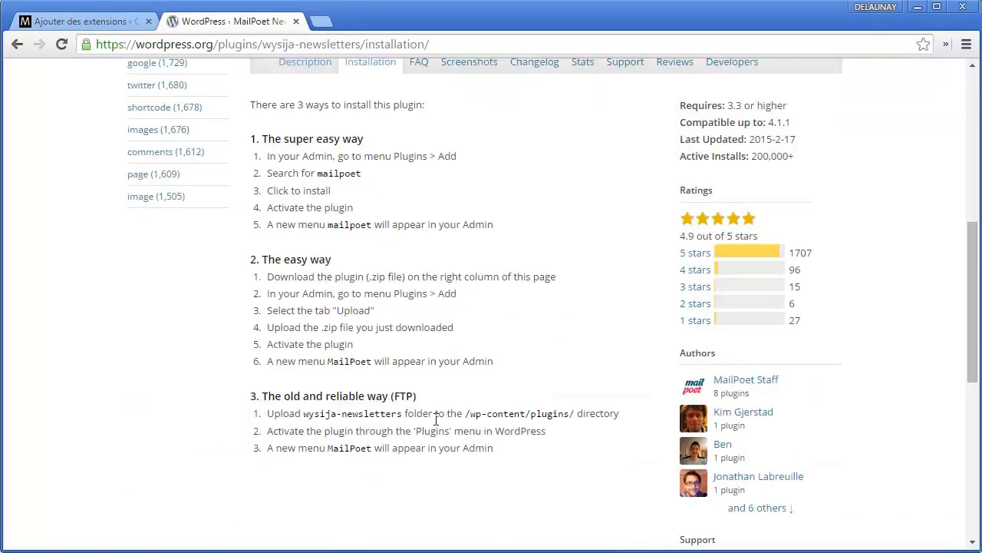
scroll(429, 414, "up", 2)
scroll(448, 375, "up", 2)
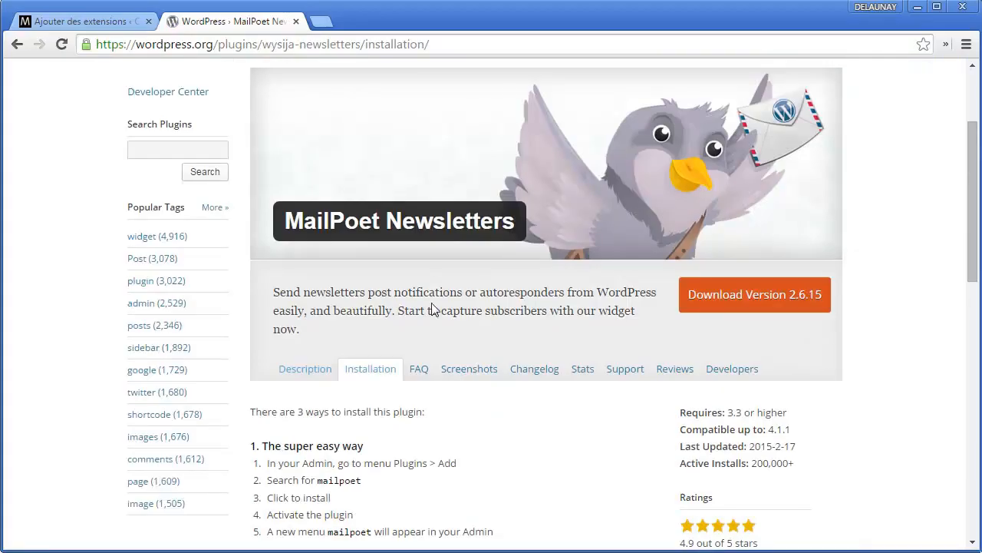
Step: Return to the site's search results, view the MailPoet Newsletters details again, and install the extension, agreeing to the installation
left_click(108, 23)
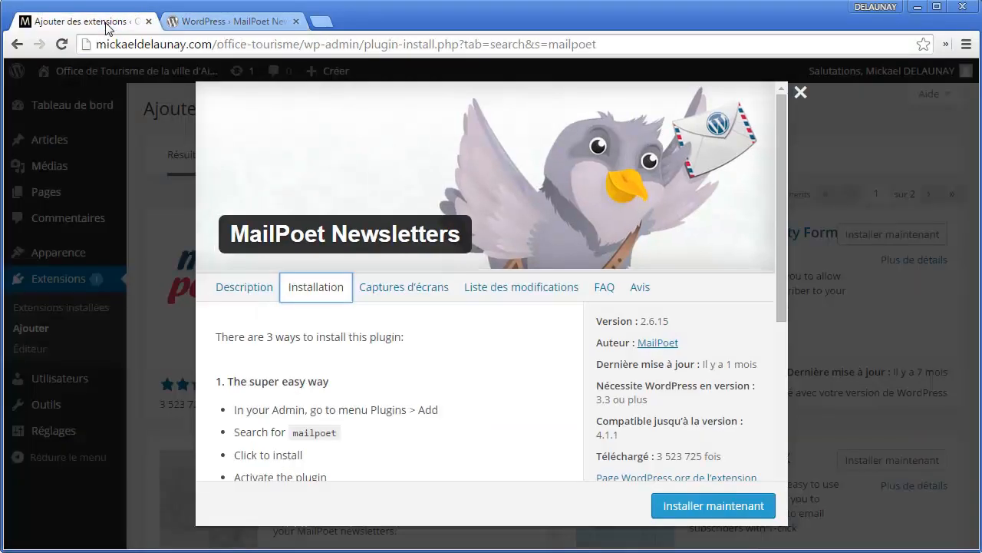
left_click(799, 93)
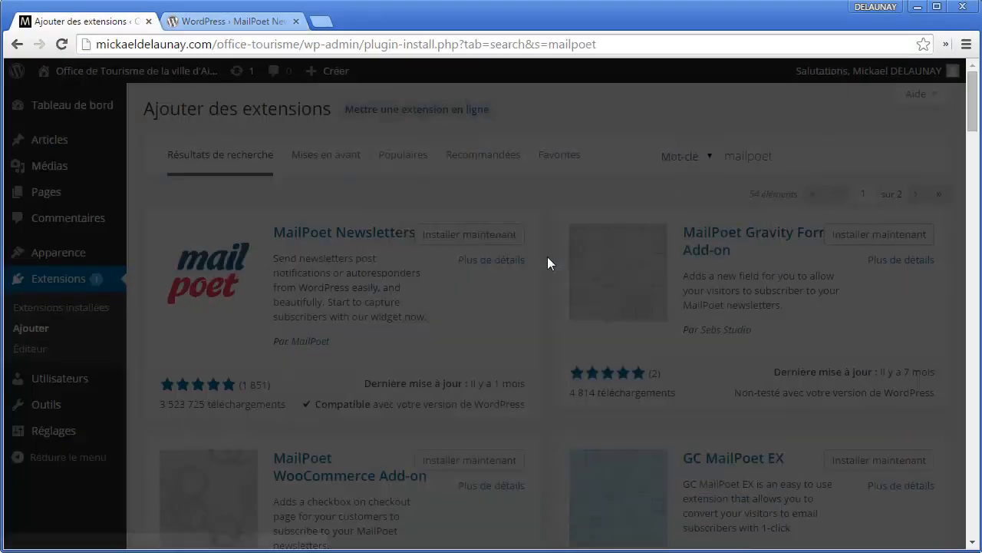
left_click(495, 259)
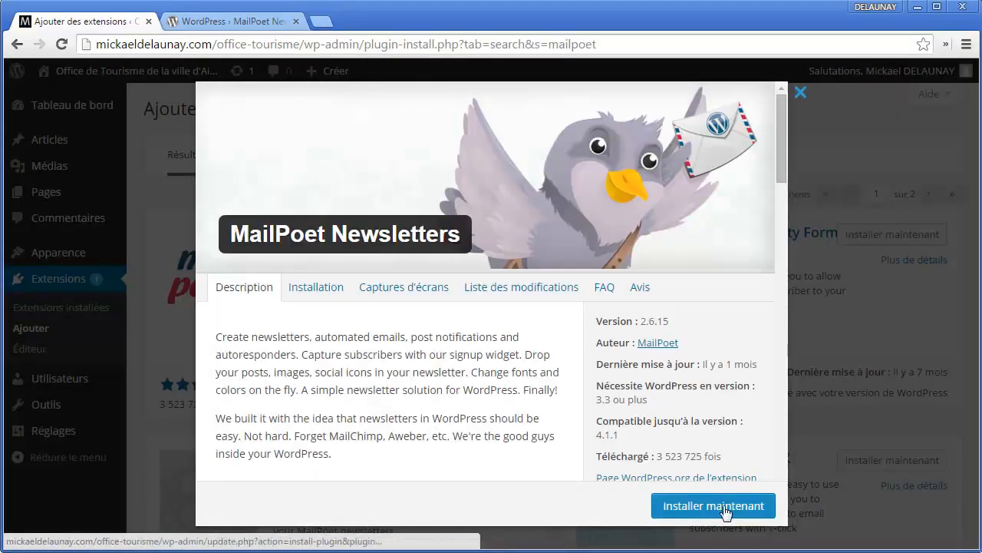
left_click(800, 93)
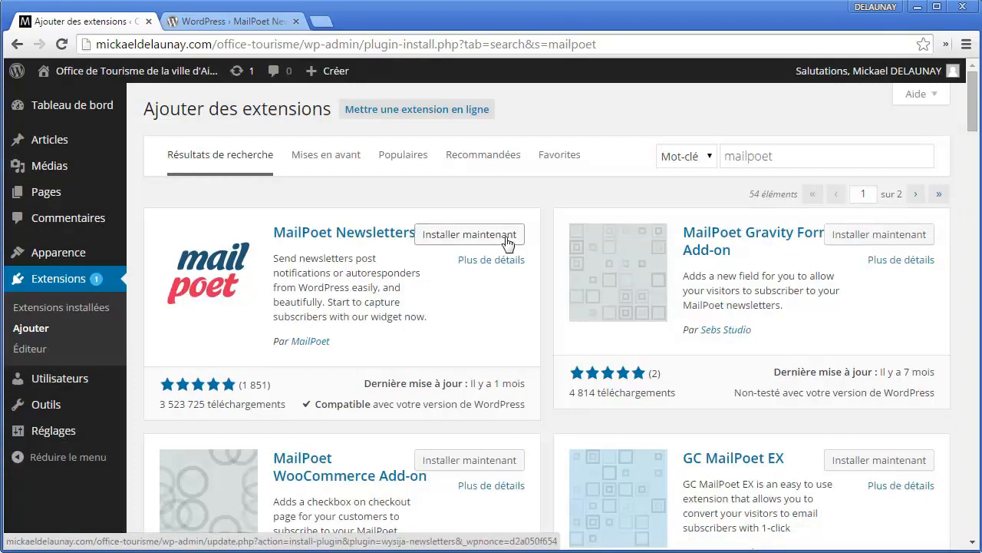
left_click(503, 240)
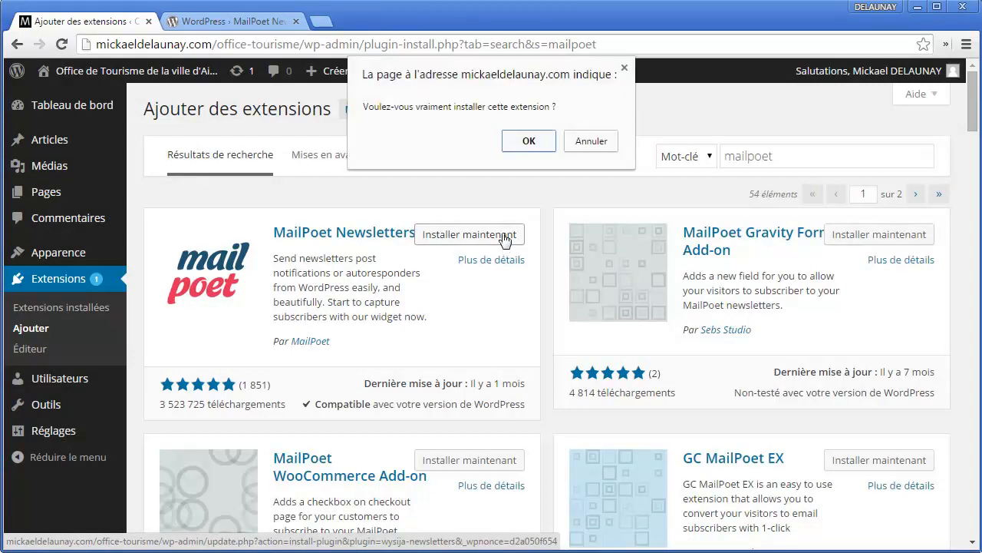
left_click(516, 147)
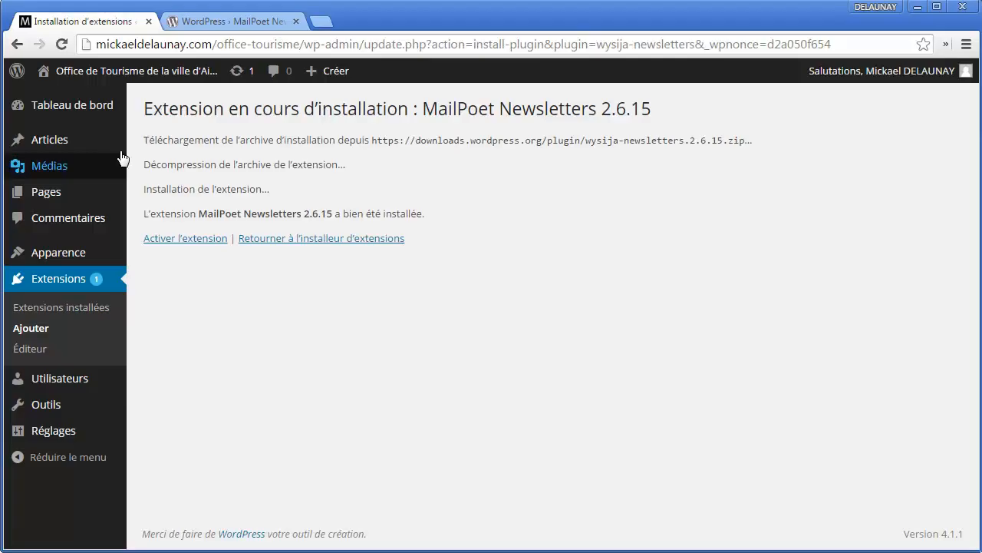
Step: Review the installation report, activate the MailPoet Newsletters extension, and display the MailPoet entries in the administration navigation
left_click_drag(155, 139, 548, 184)
left_click(548, 184)
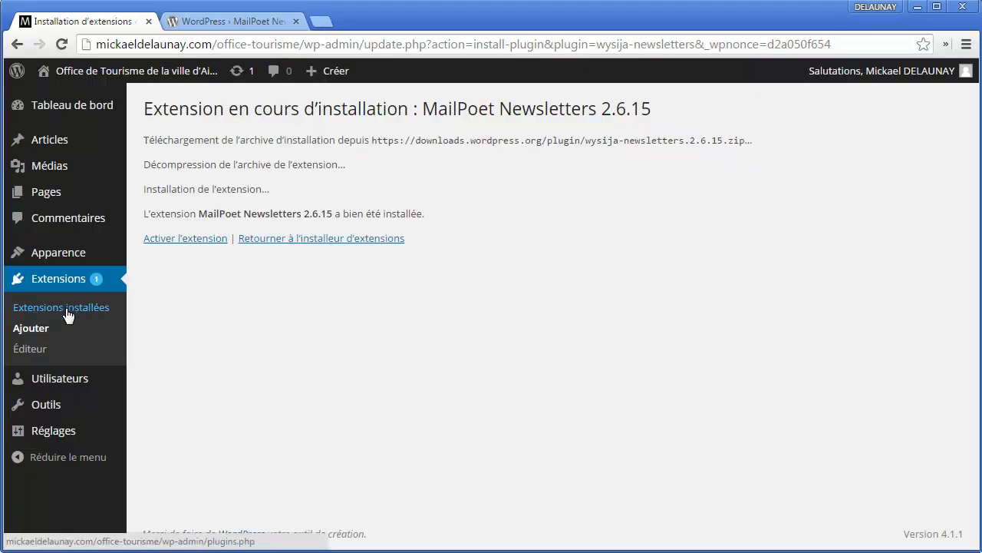
left_click(199, 239)
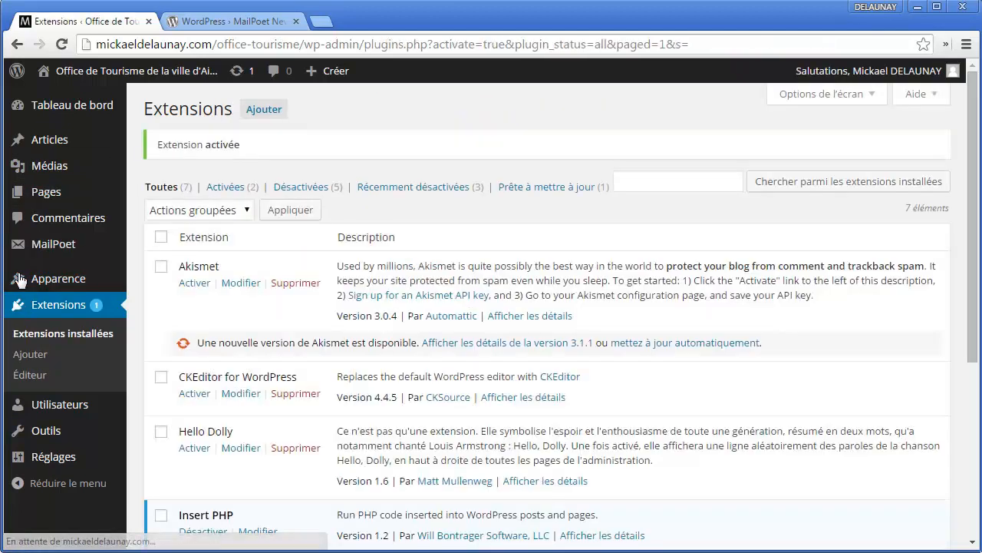
mouse_move(22, 250)
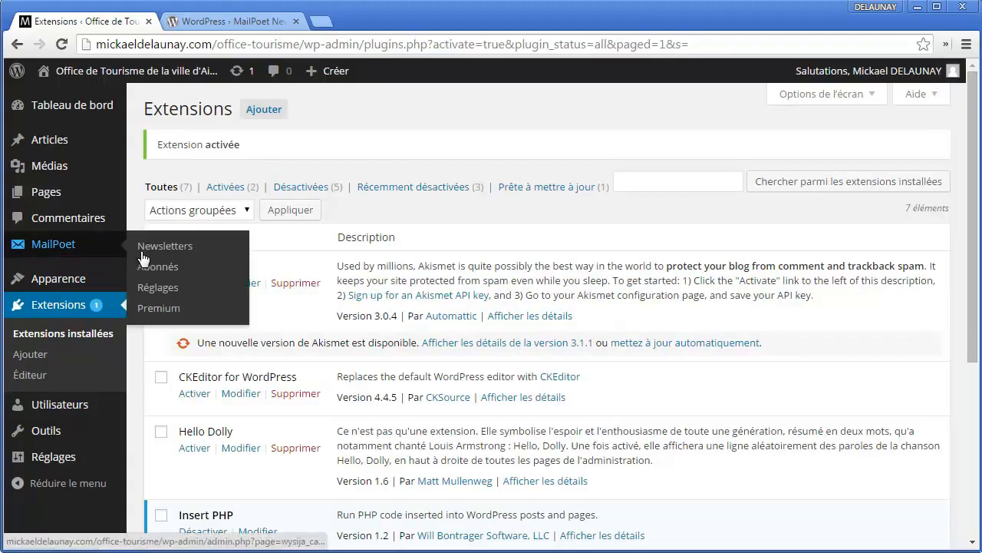